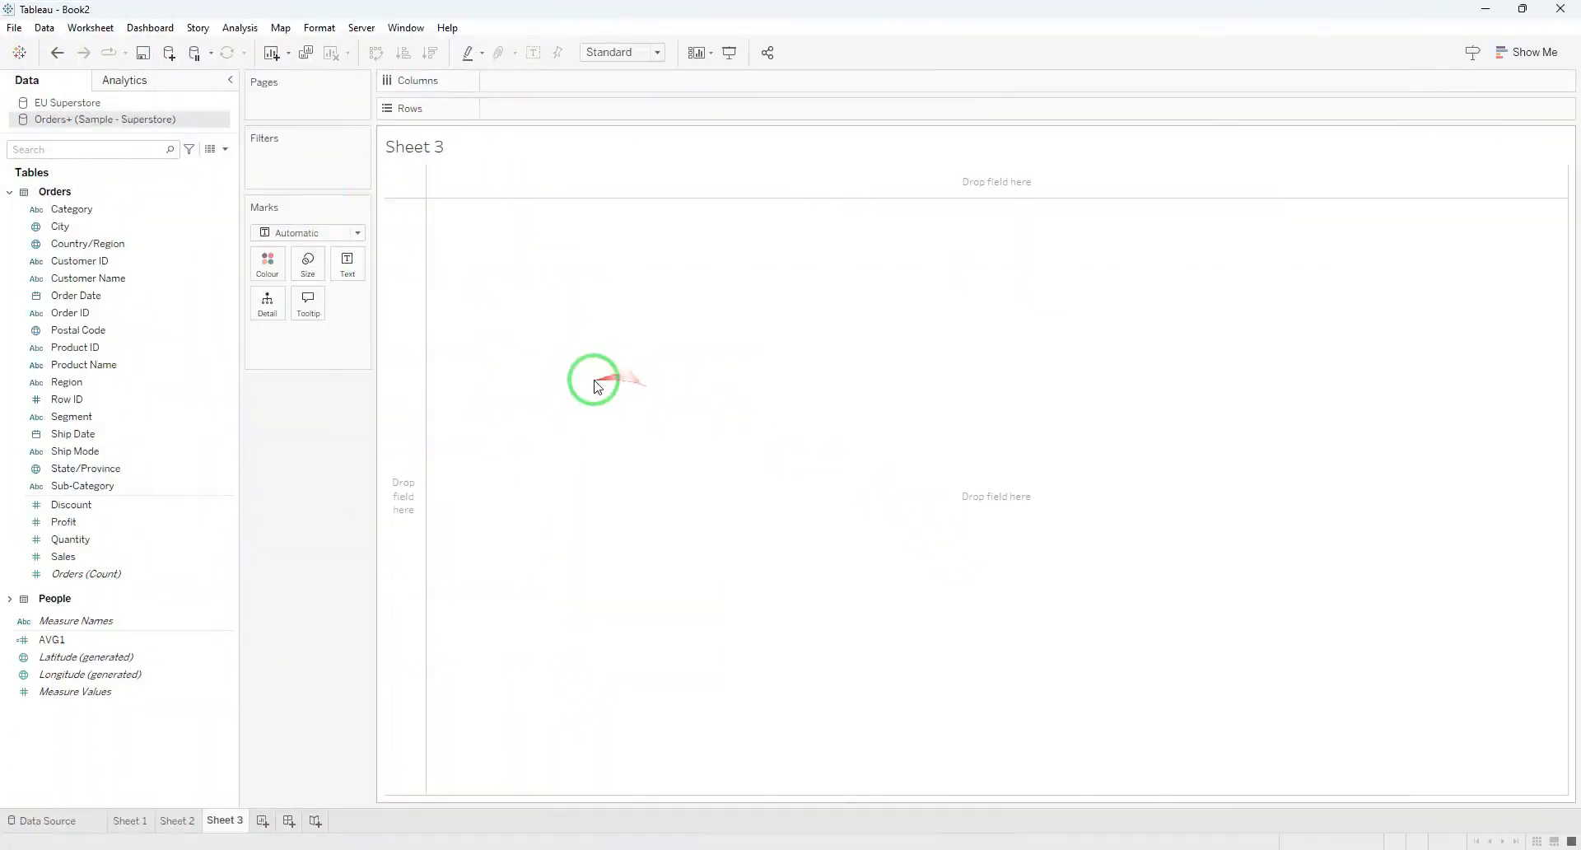
Build a bar chart of Sales by Sub-Category on Sheet 3 and swap its axes to make the bars horizontal
left_click_drag(91, 486, 558, 91)
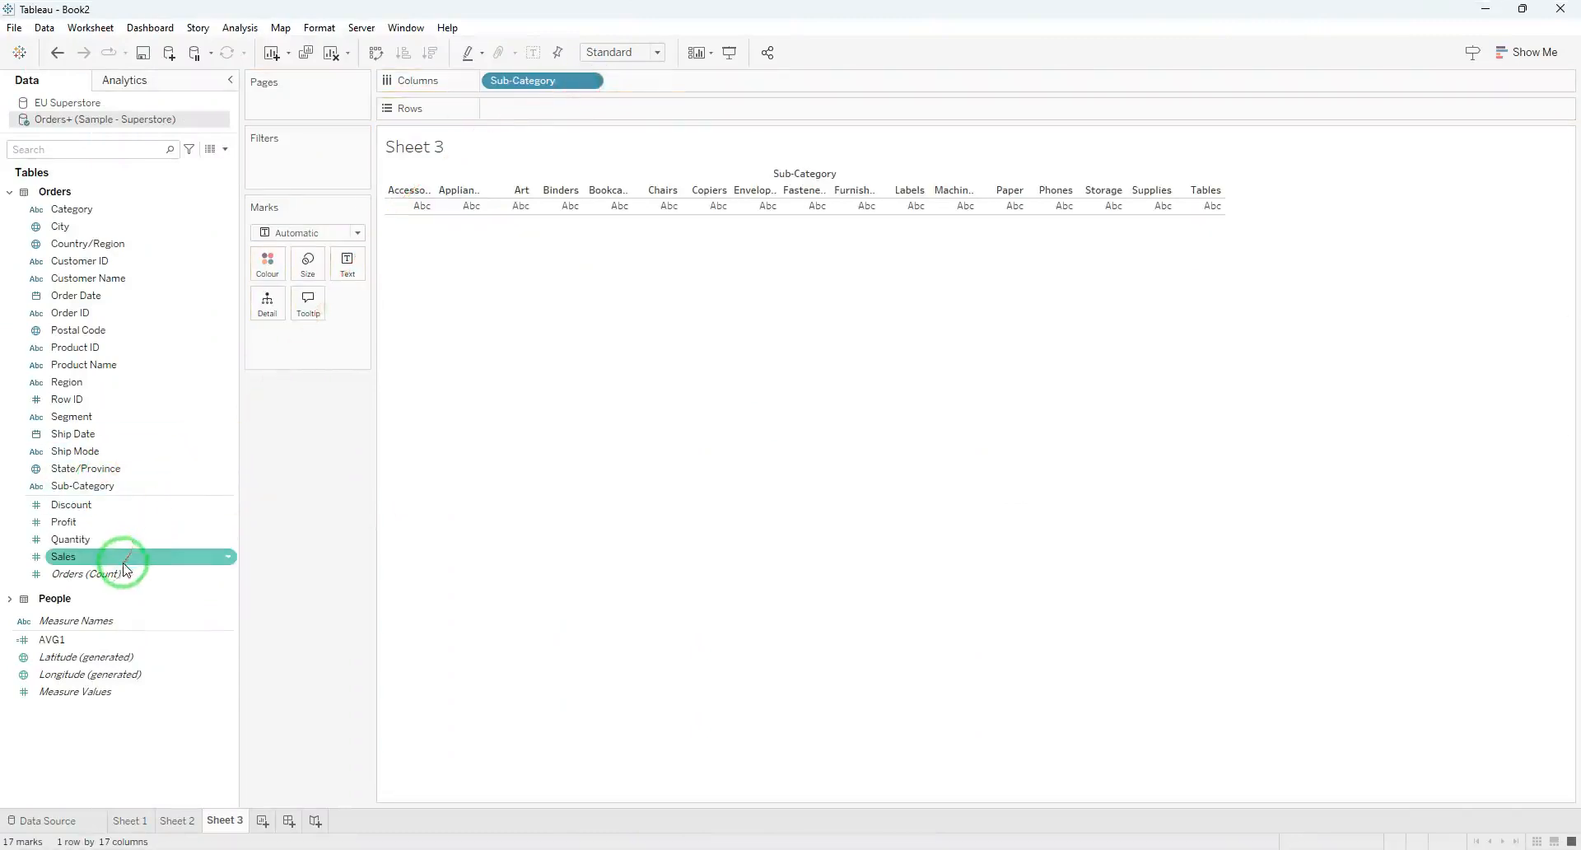
left_click_drag(123, 558, 545, 132)
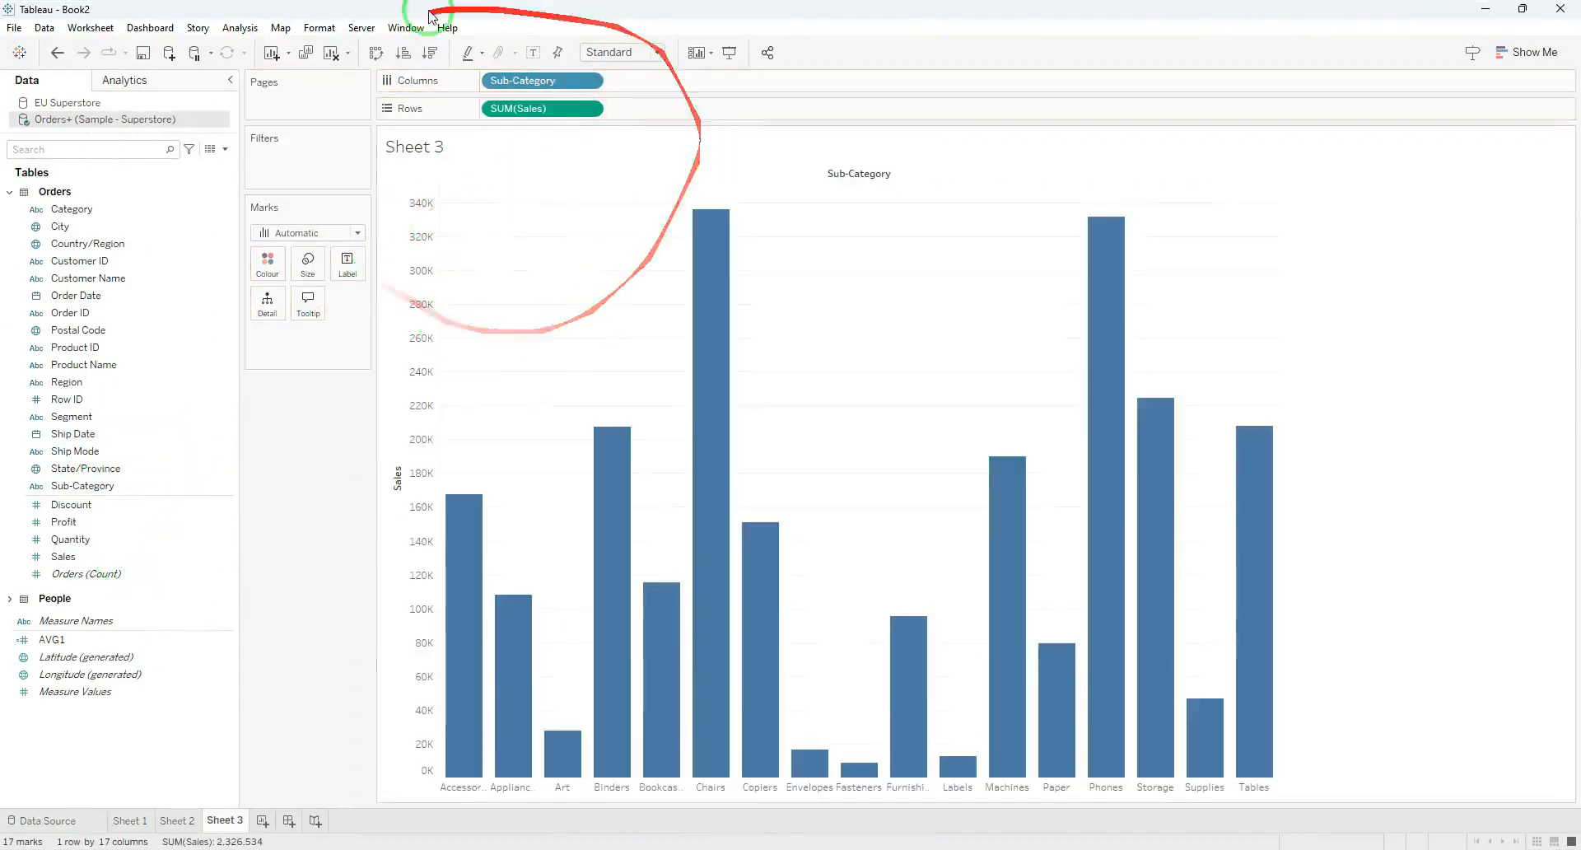
left_click(377, 56)
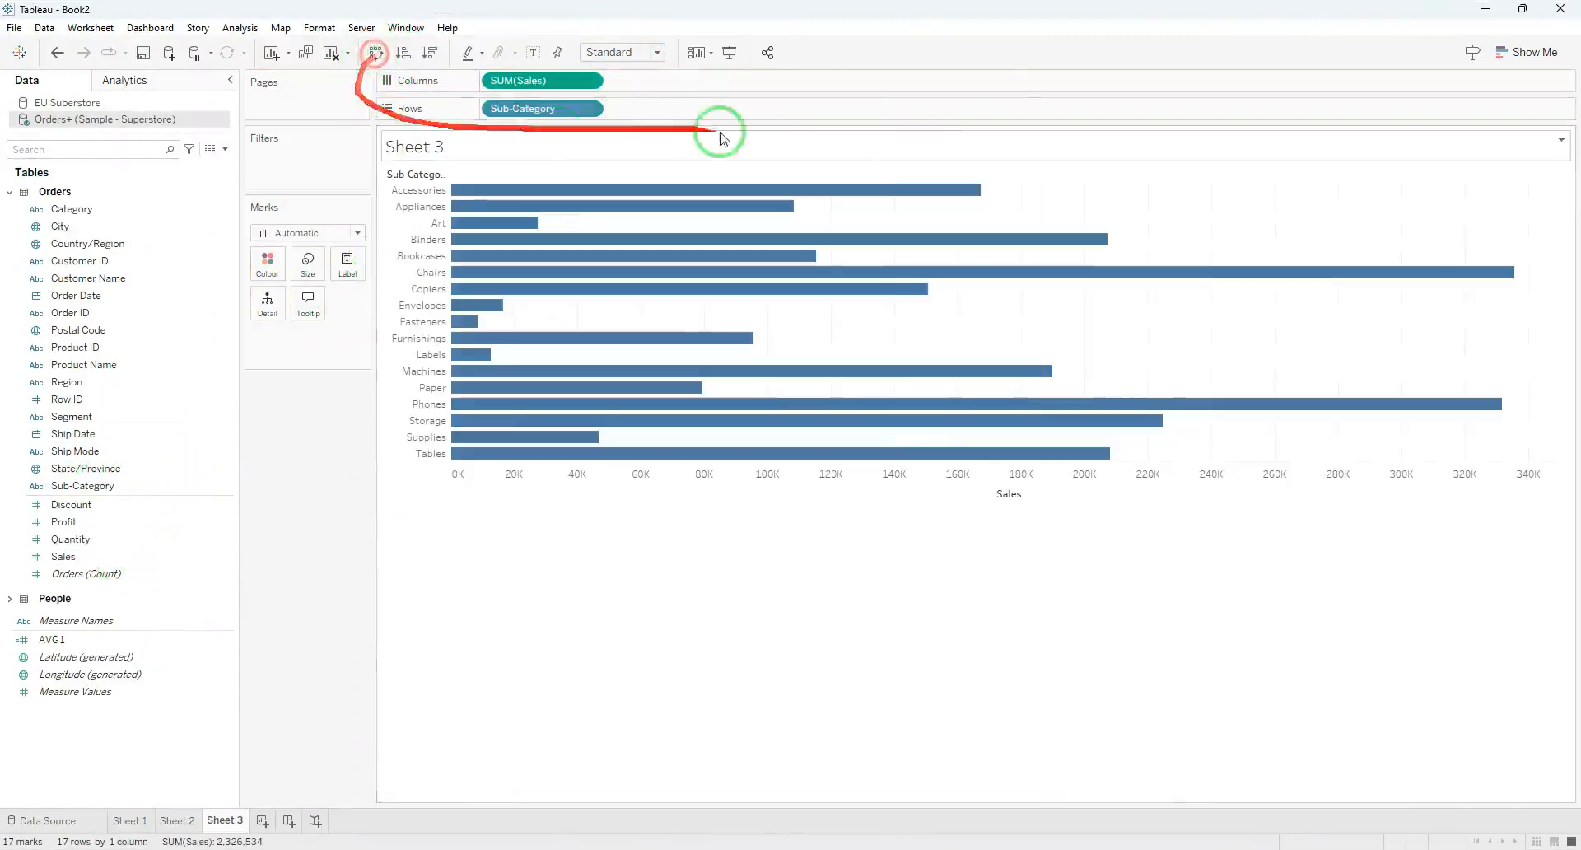
Fit the chart to Entire View and sort the sub-categories in descending order of Sales
left_click(657, 52)
left_click(626, 111)
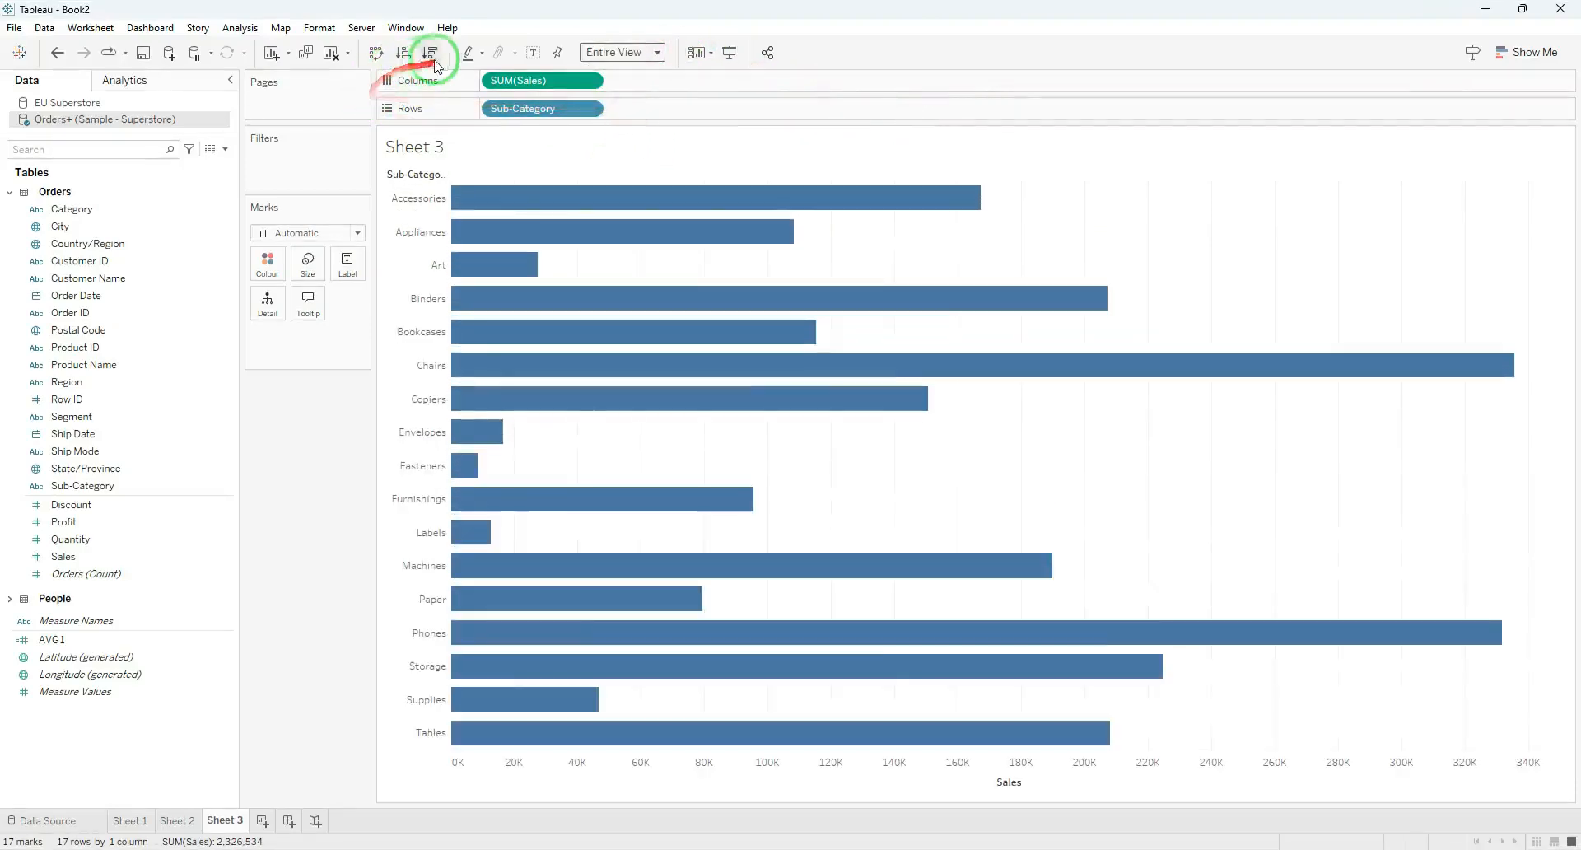
left_click(430, 52)
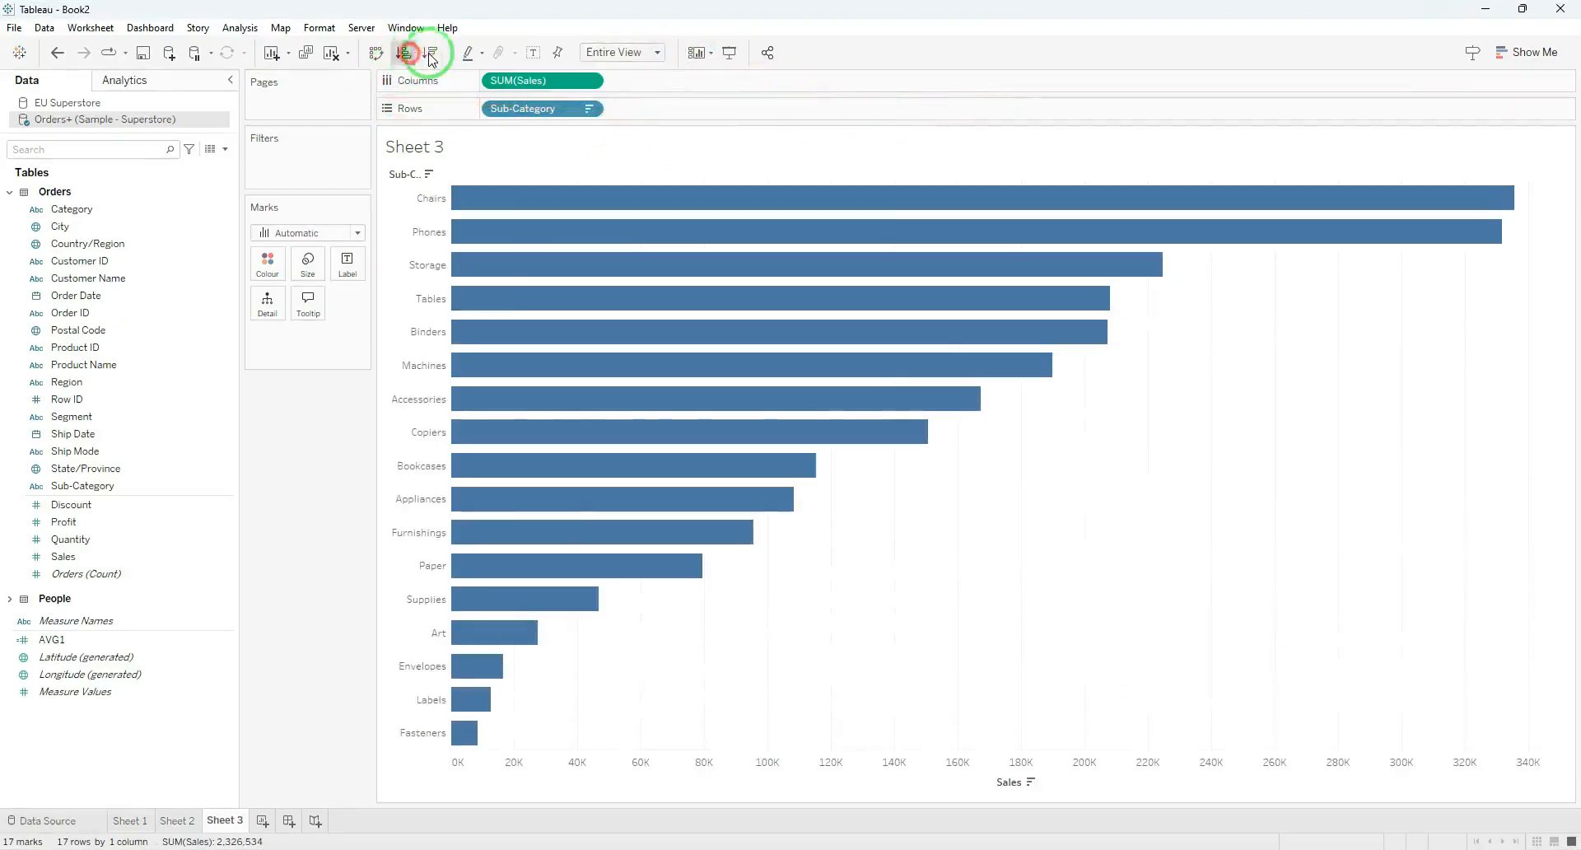
left_click(404, 53)
left_click(431, 55)
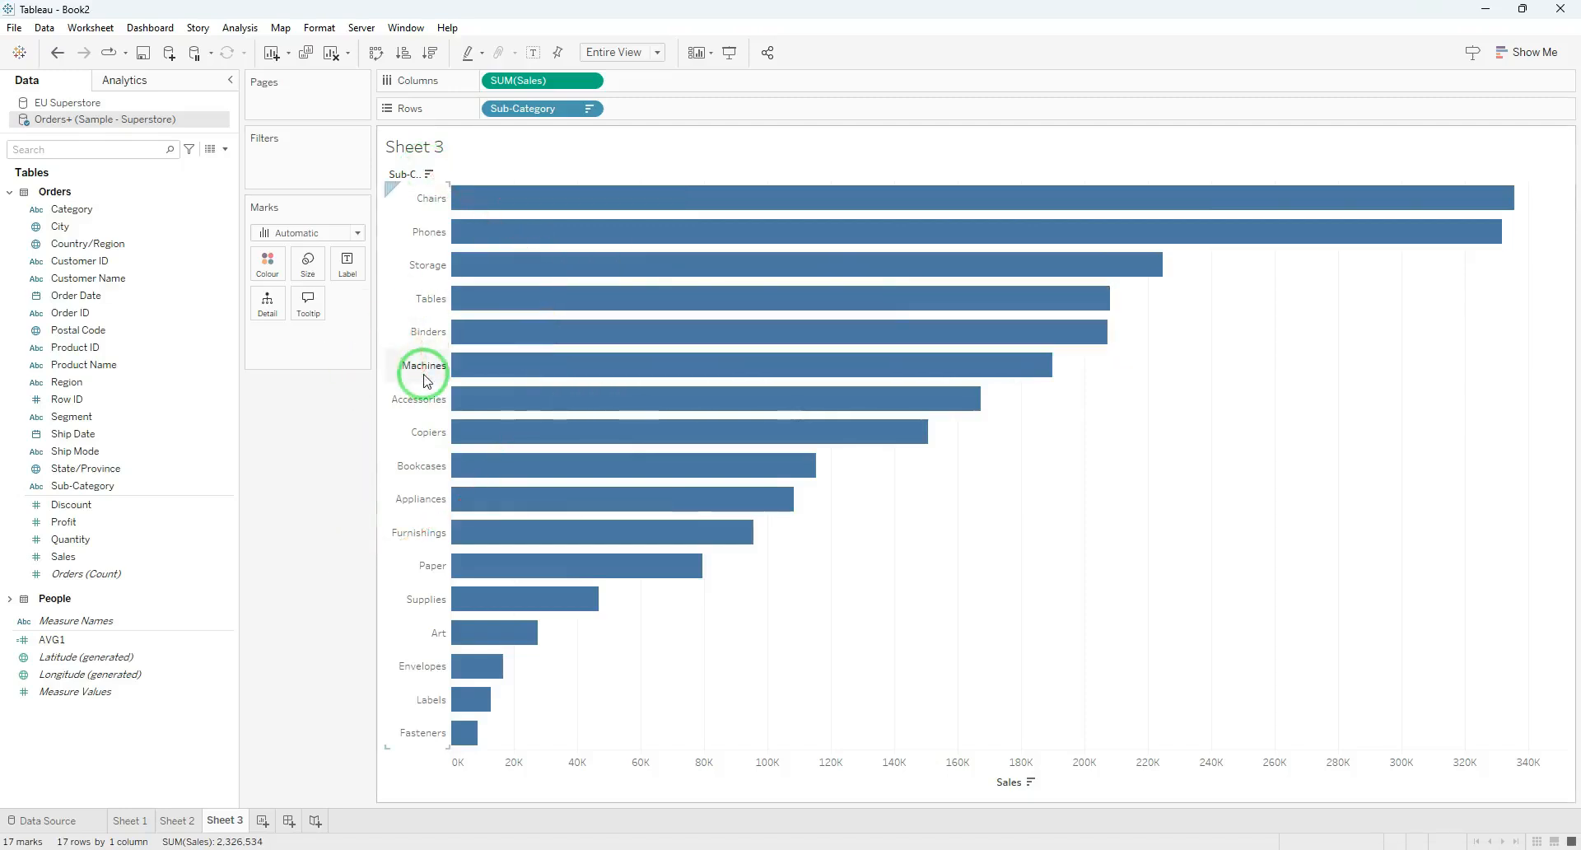
Duplicate Sheet 3 and look up the other commands available for duplicating the new sheet
left_click(308, 54)
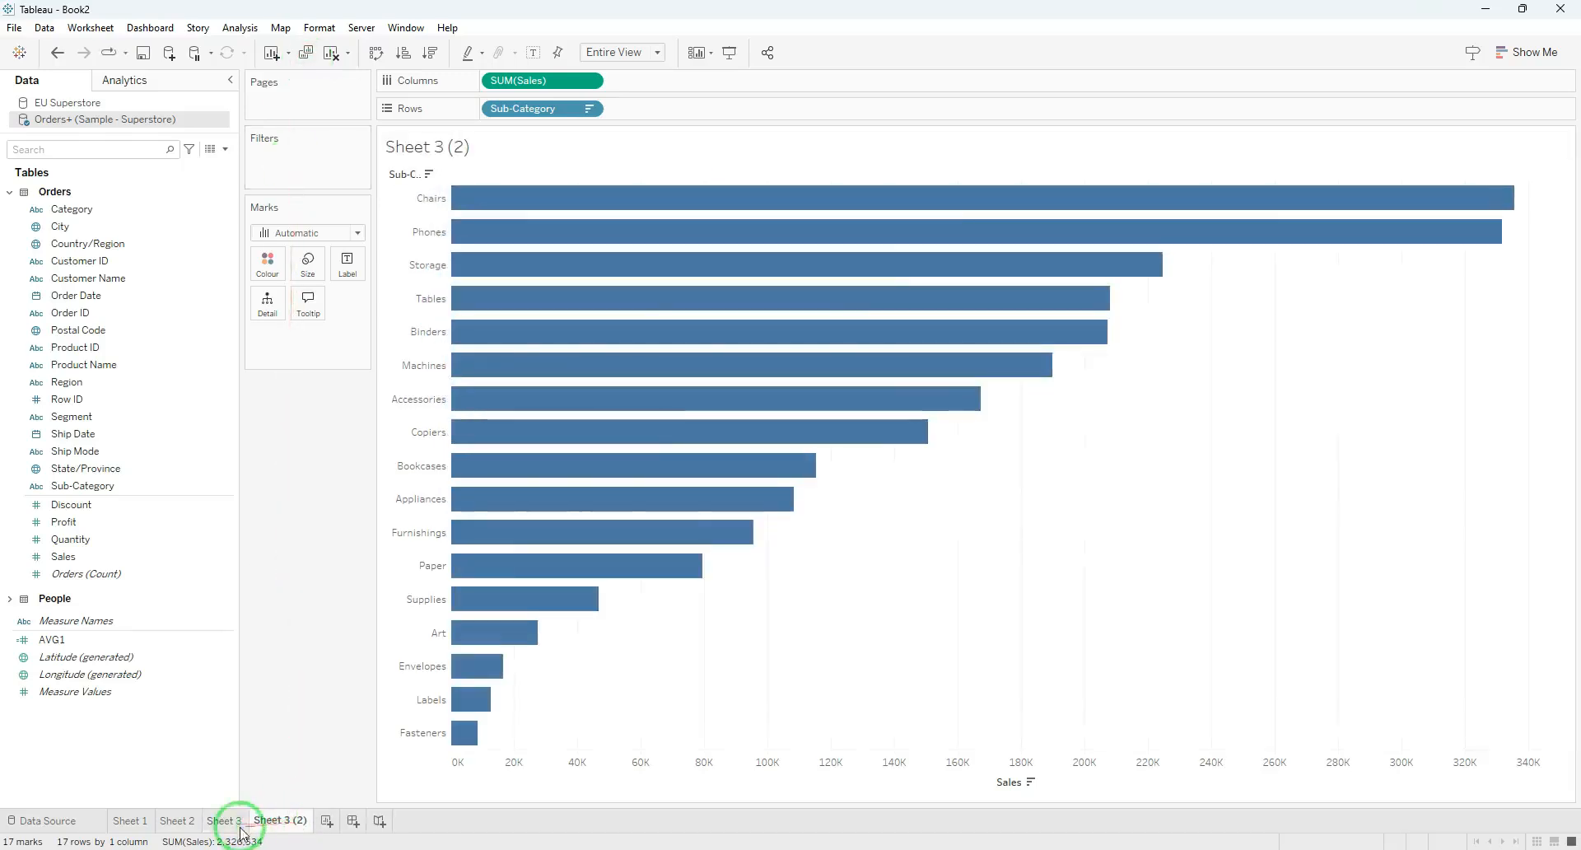
right_click(293, 823)
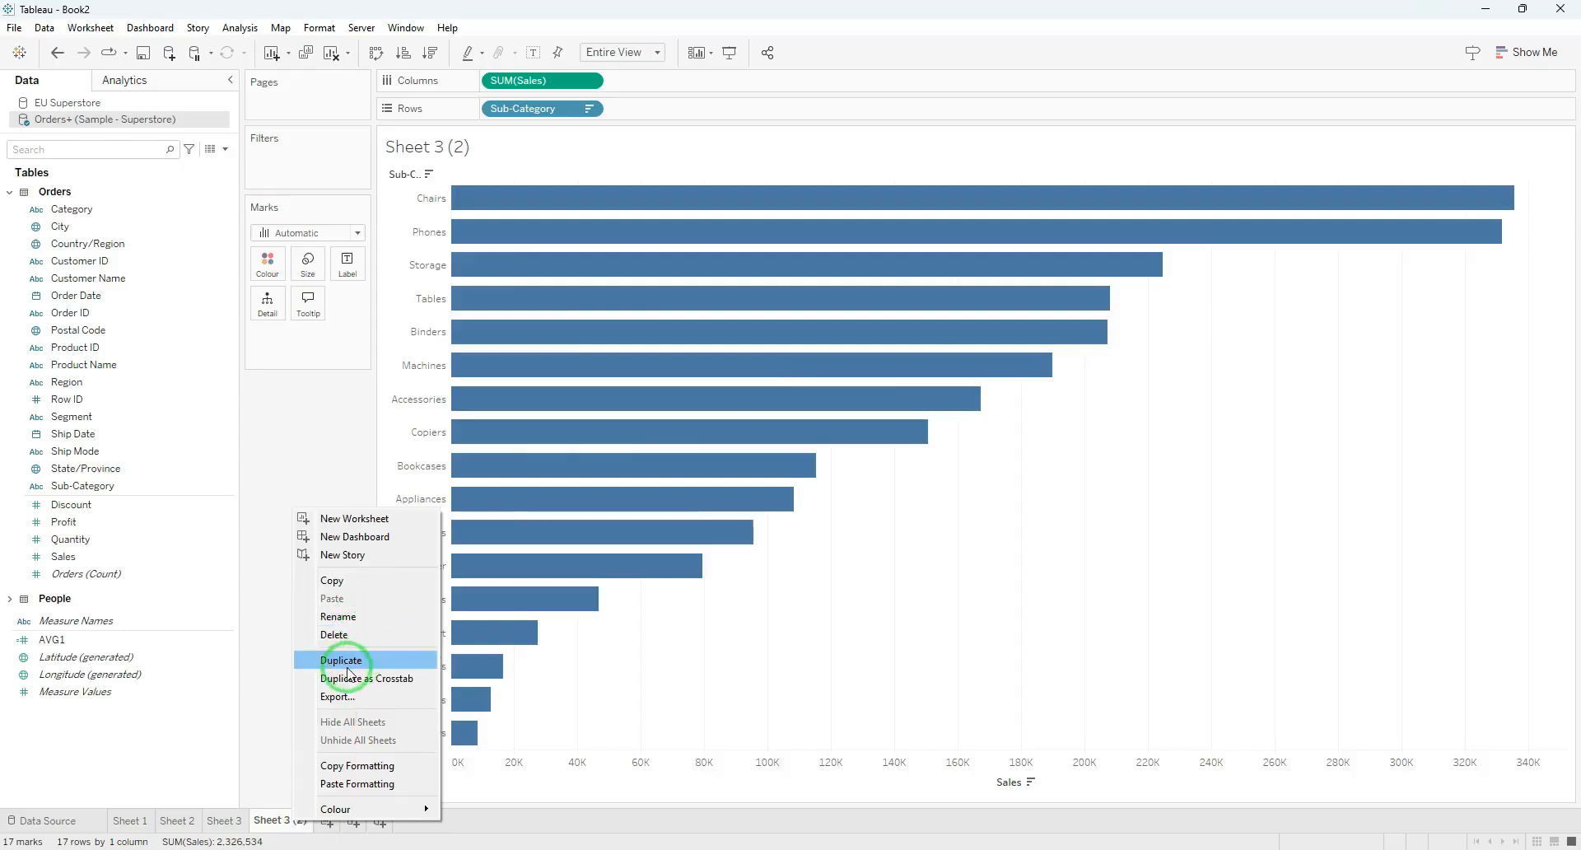
left_click(90, 27)
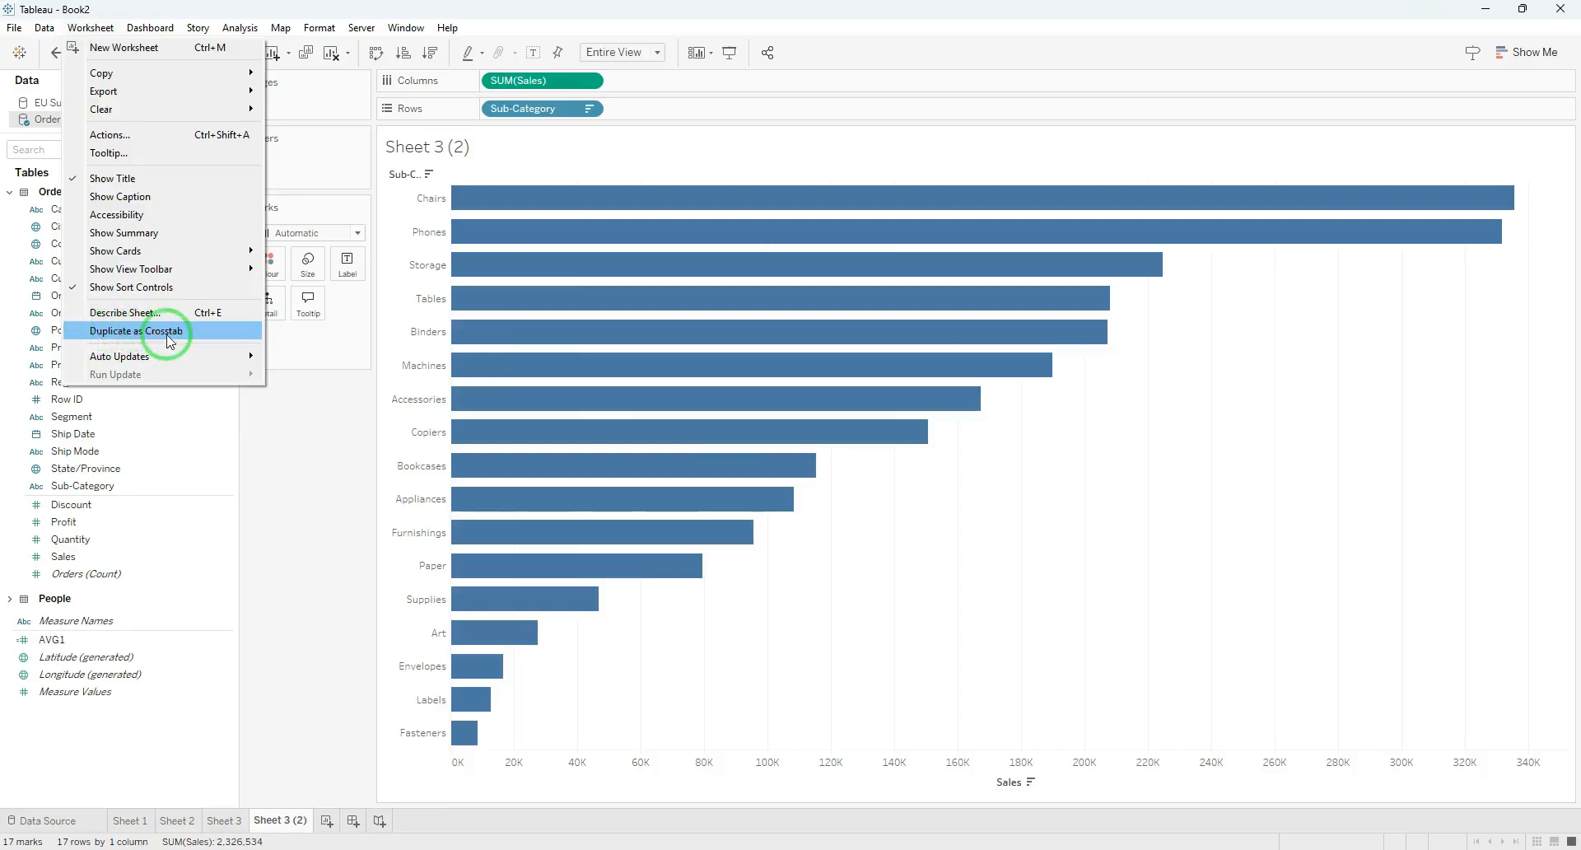
Duplicate Sheet 3 (2) as a crosstab and open the resulting sheet
right_click(280, 820)
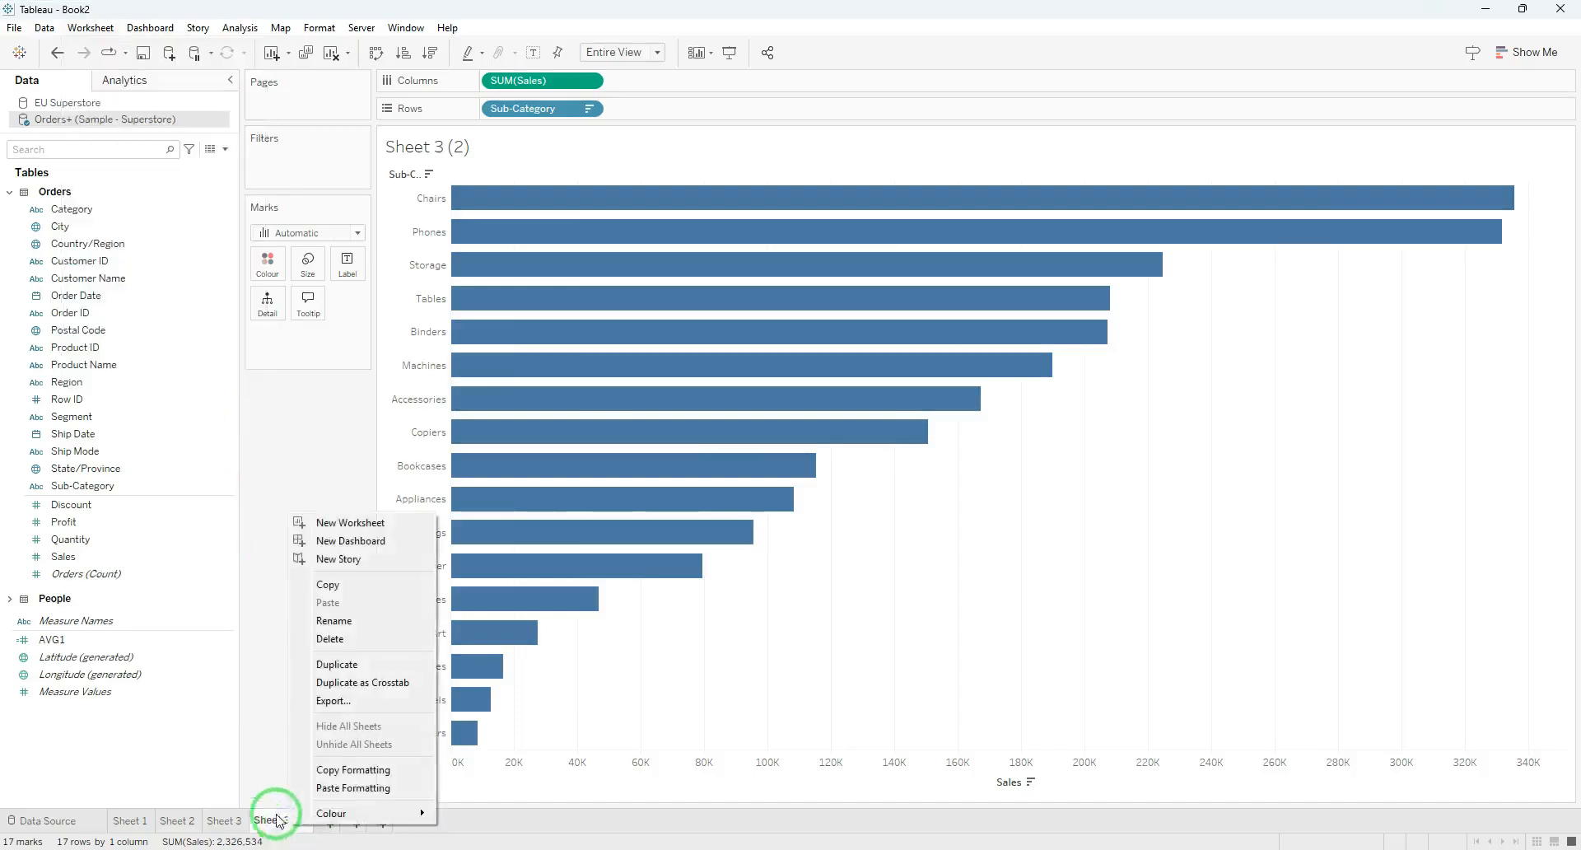
left_click(377, 683)
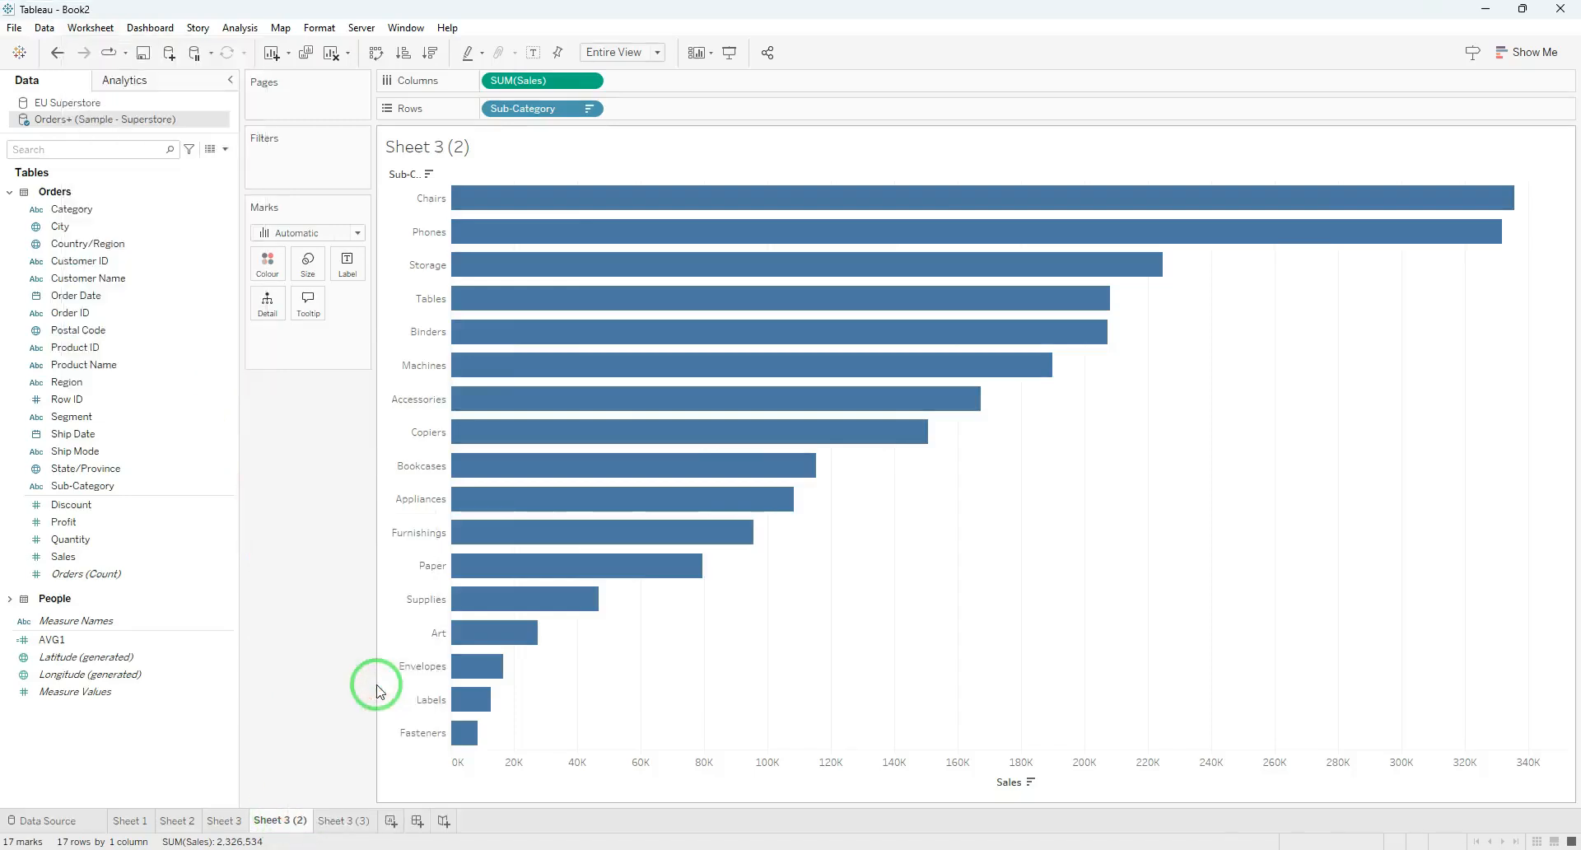
left_click(338, 819)
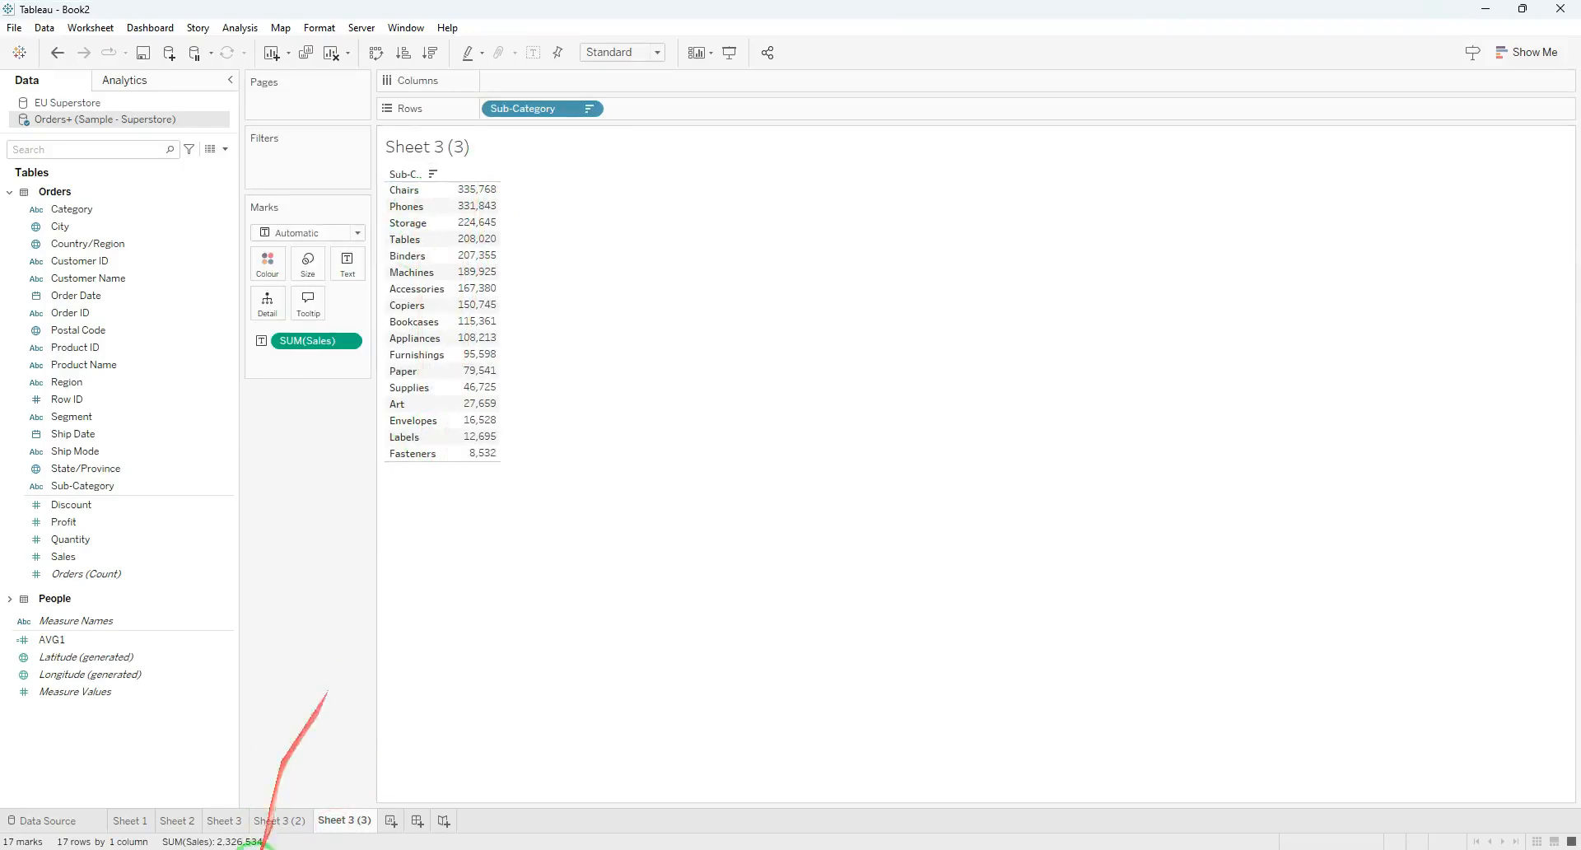
Return to Sheet 3 (2) and show the Sales values as mark labels on the bars
left_click(290, 827)
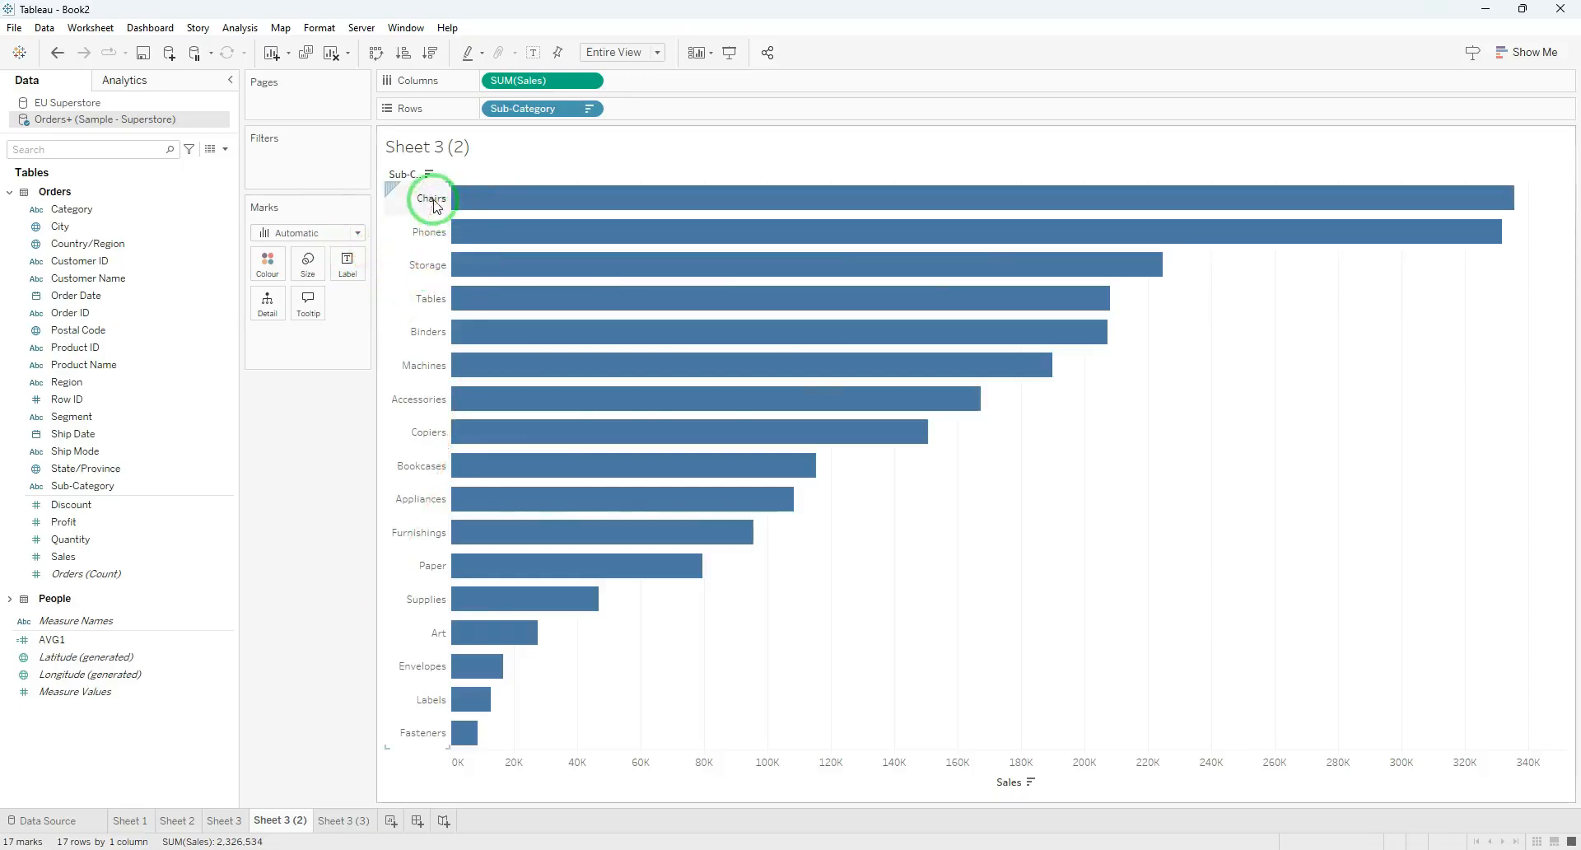
left_click_drag(434, 204, 420, 740)
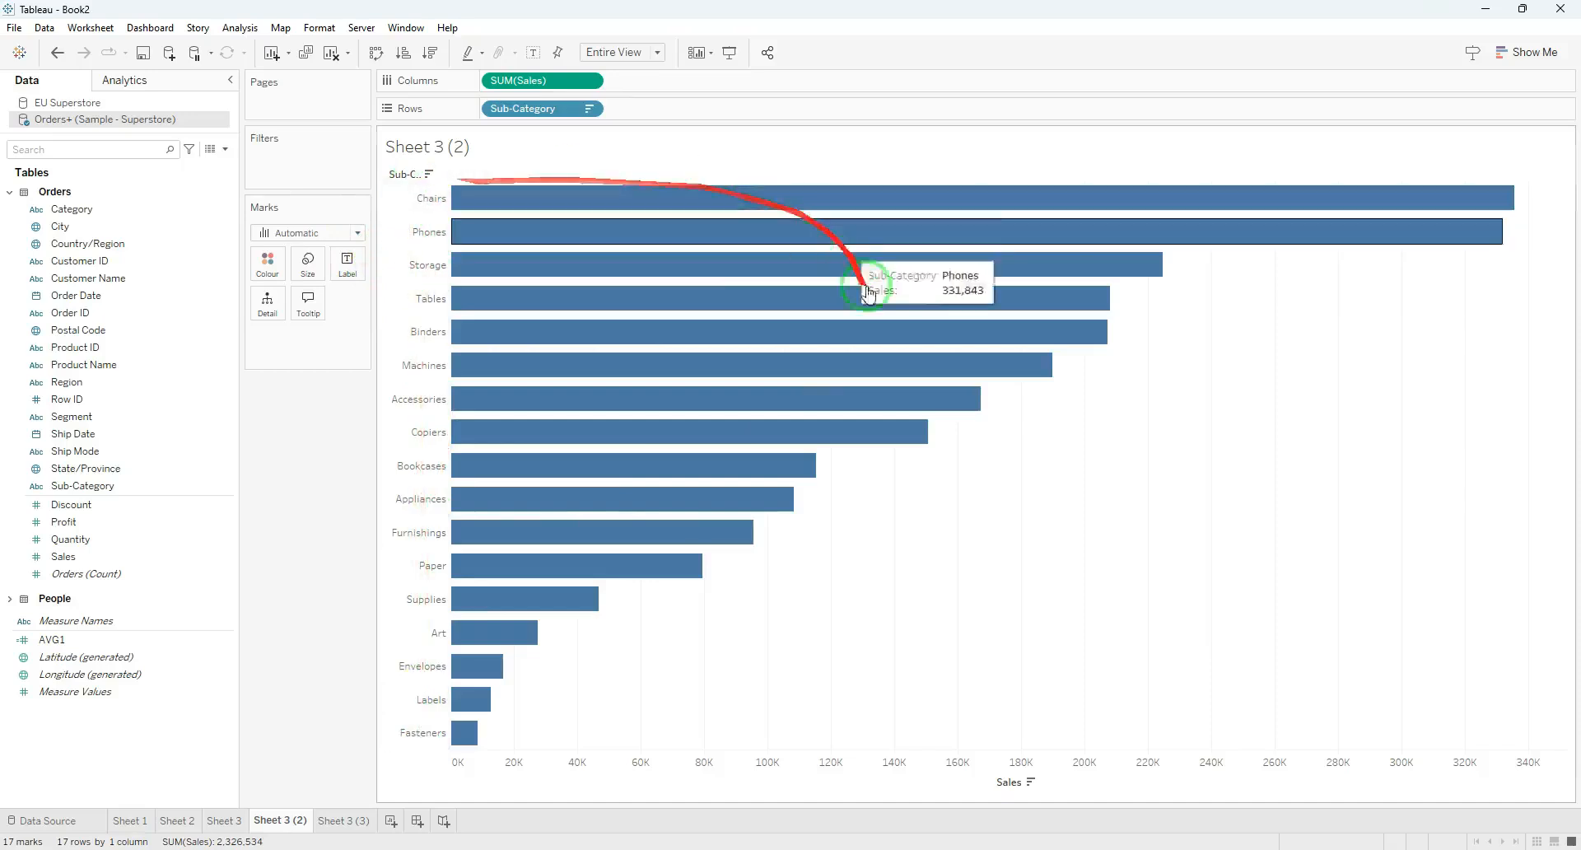
left_click(533, 52)
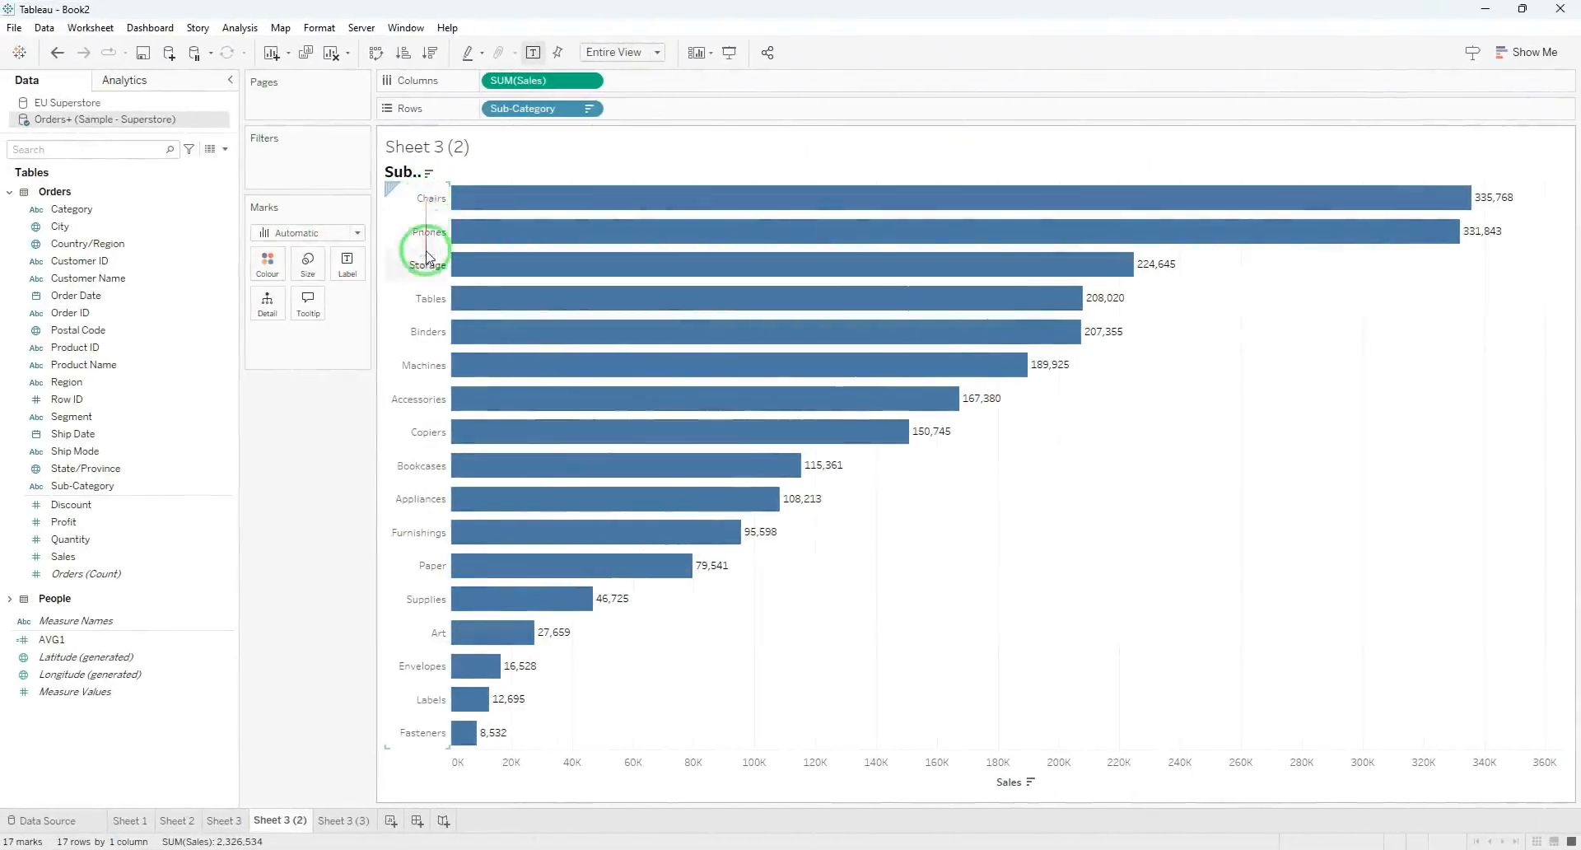
Format the Sub-Category row headers on Sheet 3 (2) with an orange font at size 20
right_click(428, 200)
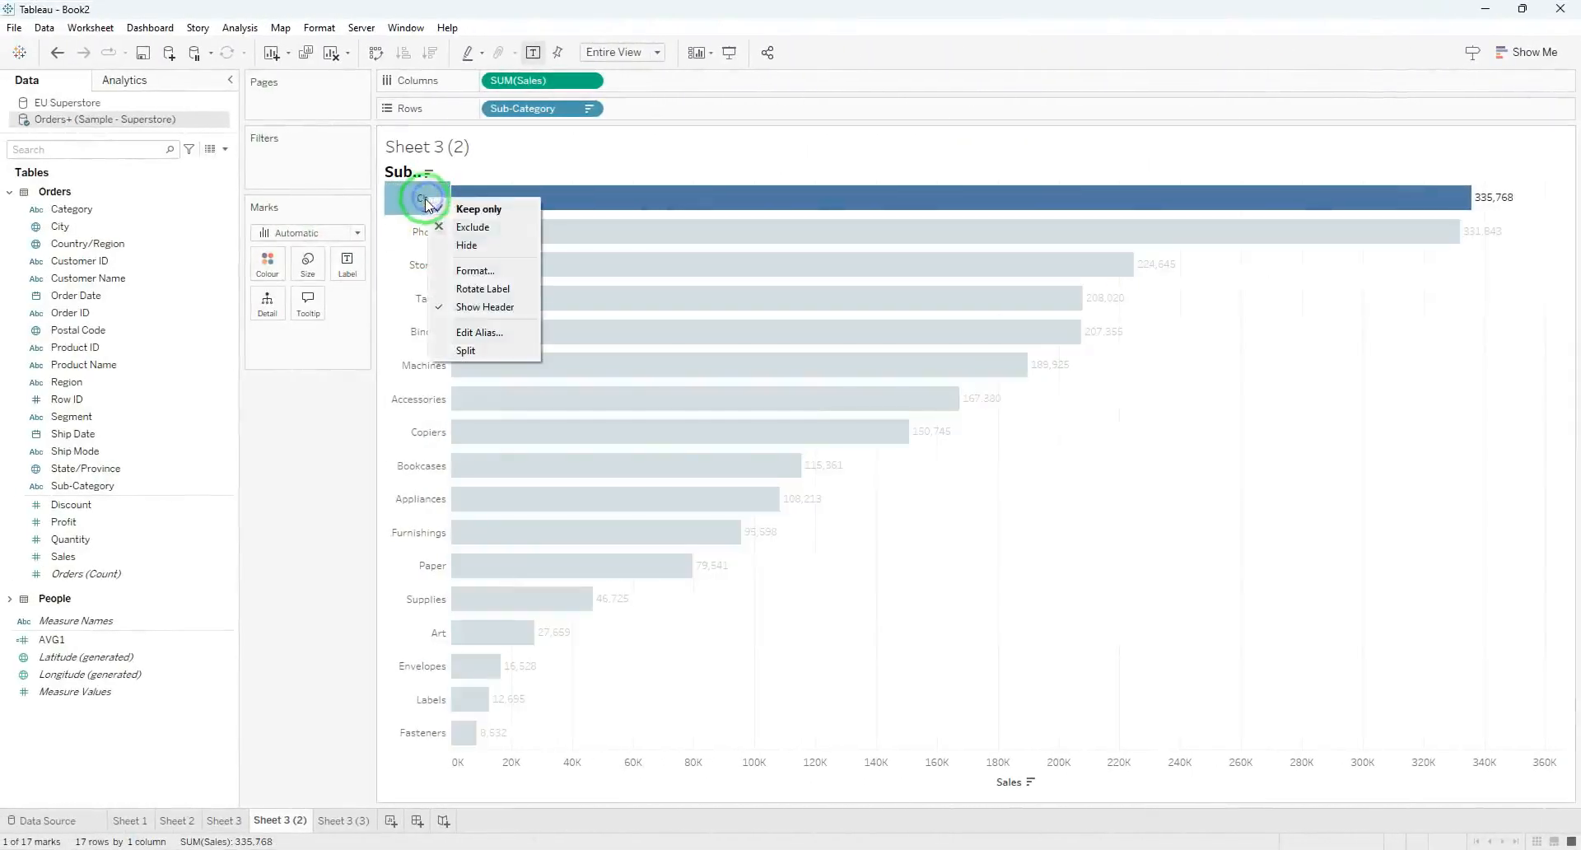
left_click(486, 272)
left_click(156, 184)
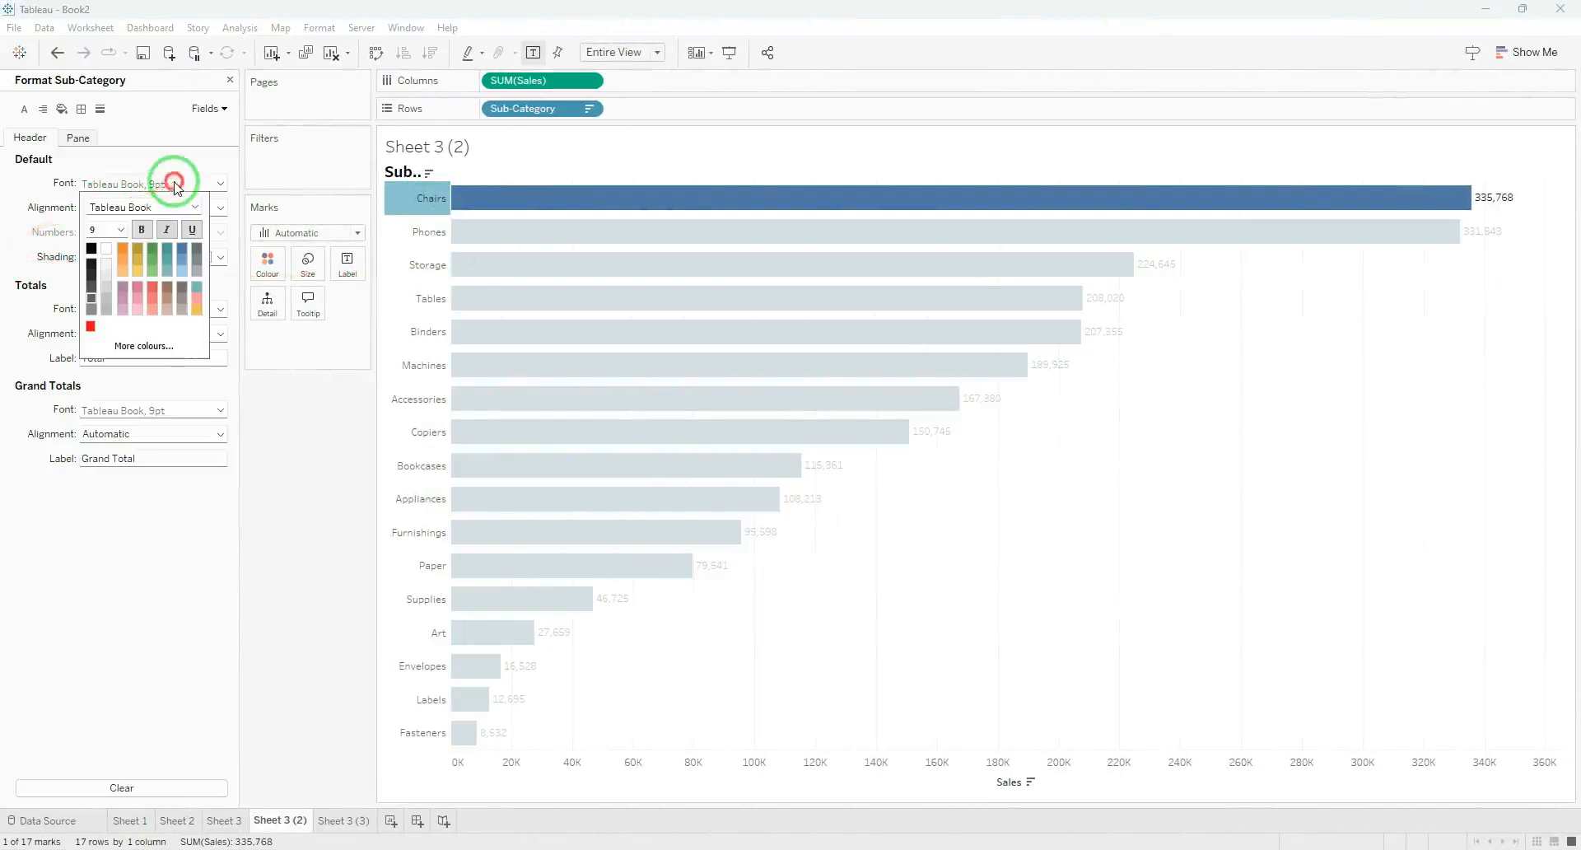
left_click(125, 249)
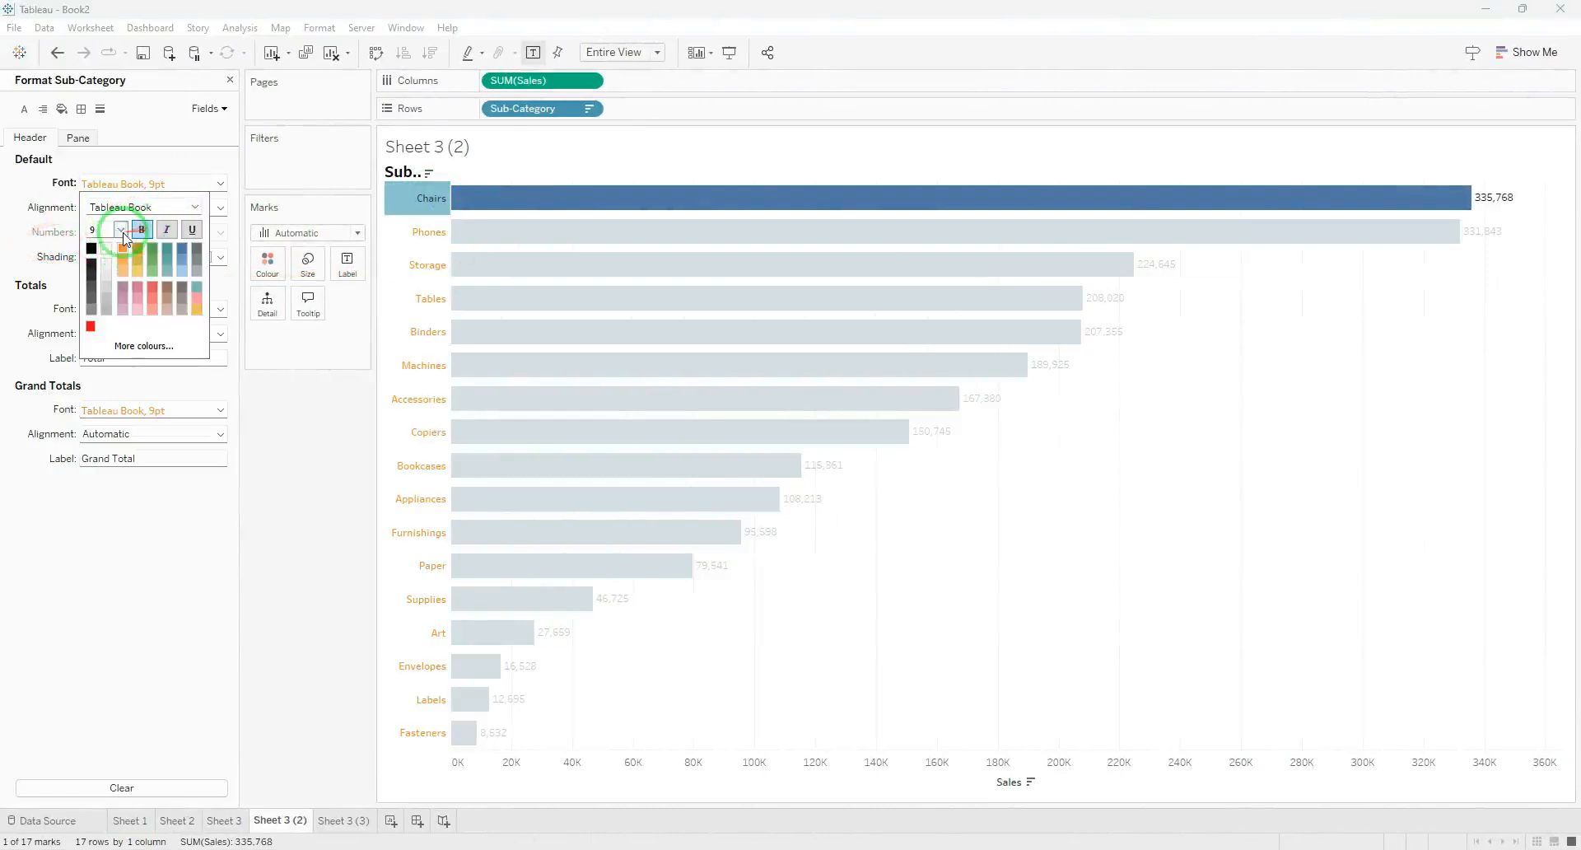
left_click(121, 230)
left_click(107, 347)
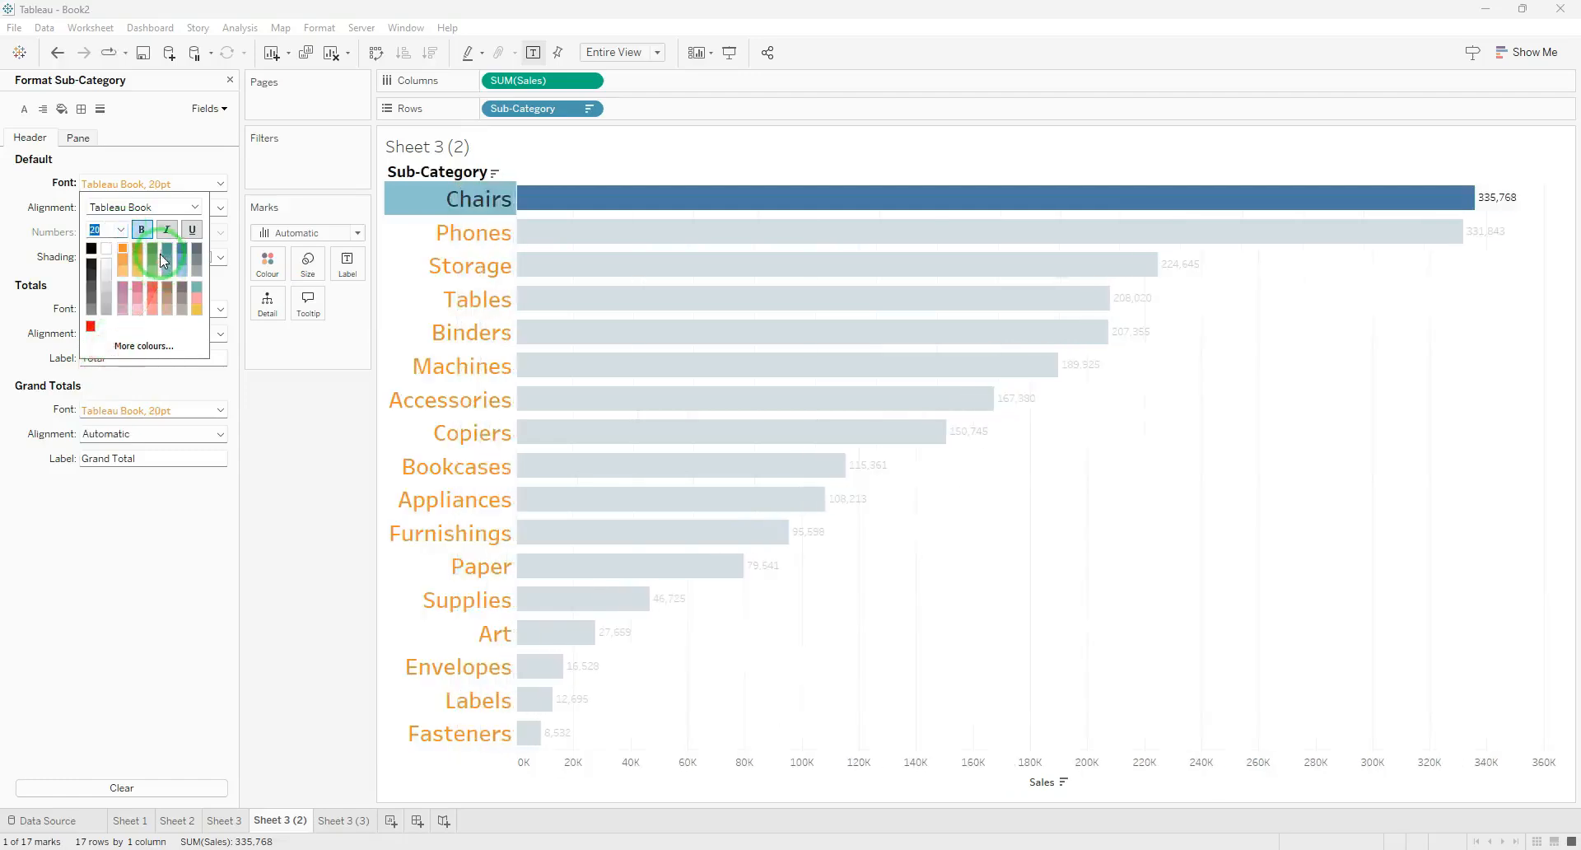
left_click(1087, 553)
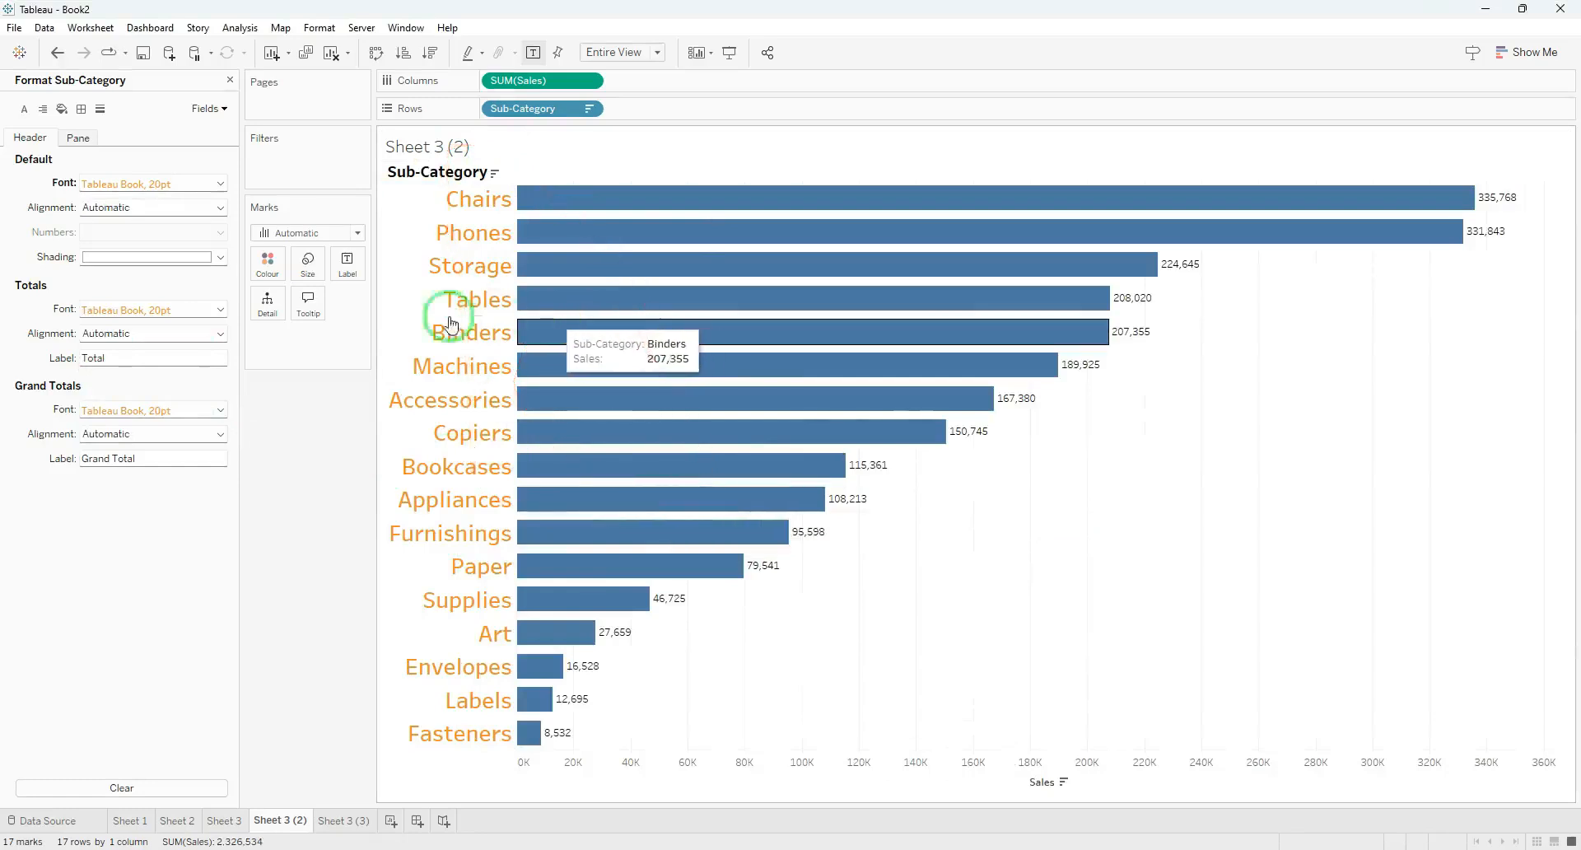
left_click(228, 80)
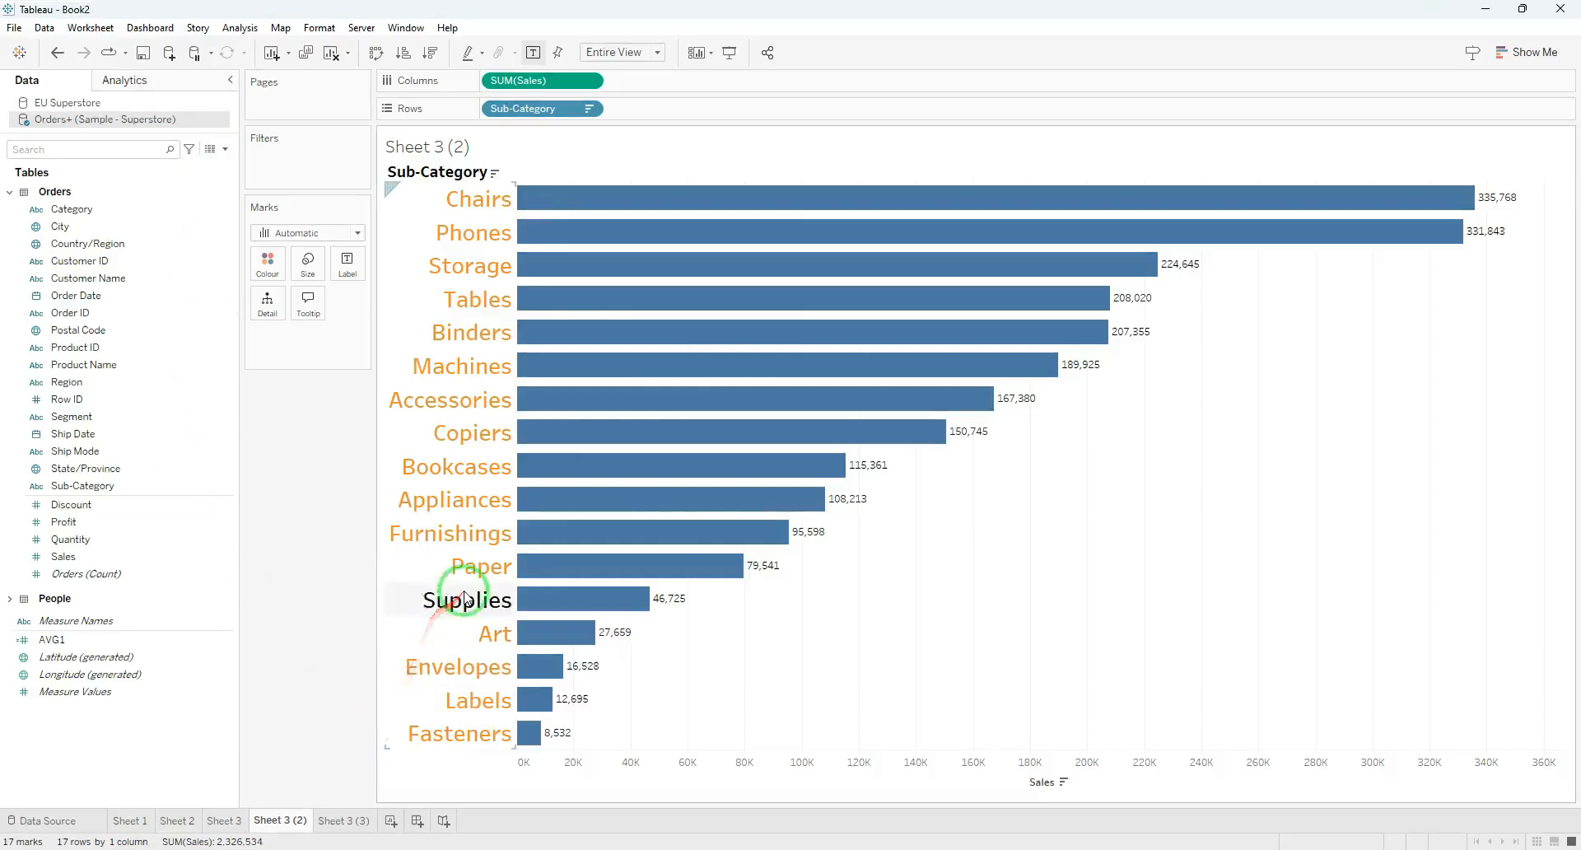
Copy the formatting of Sheet 3 (2) and paste it onto Sheet 3
left_click(231, 820)
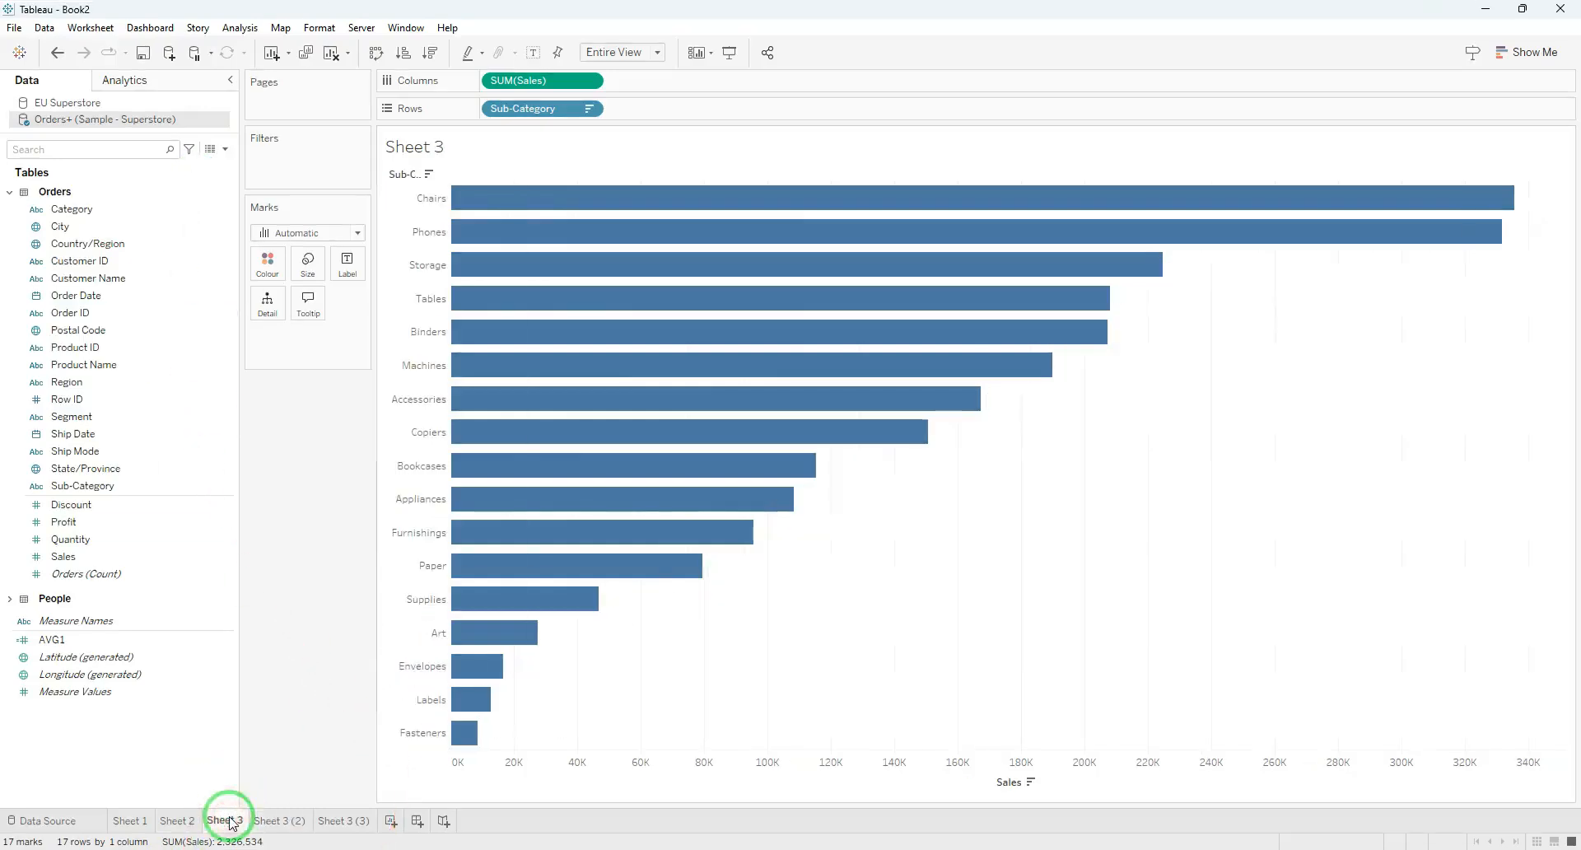
left_click(262, 820)
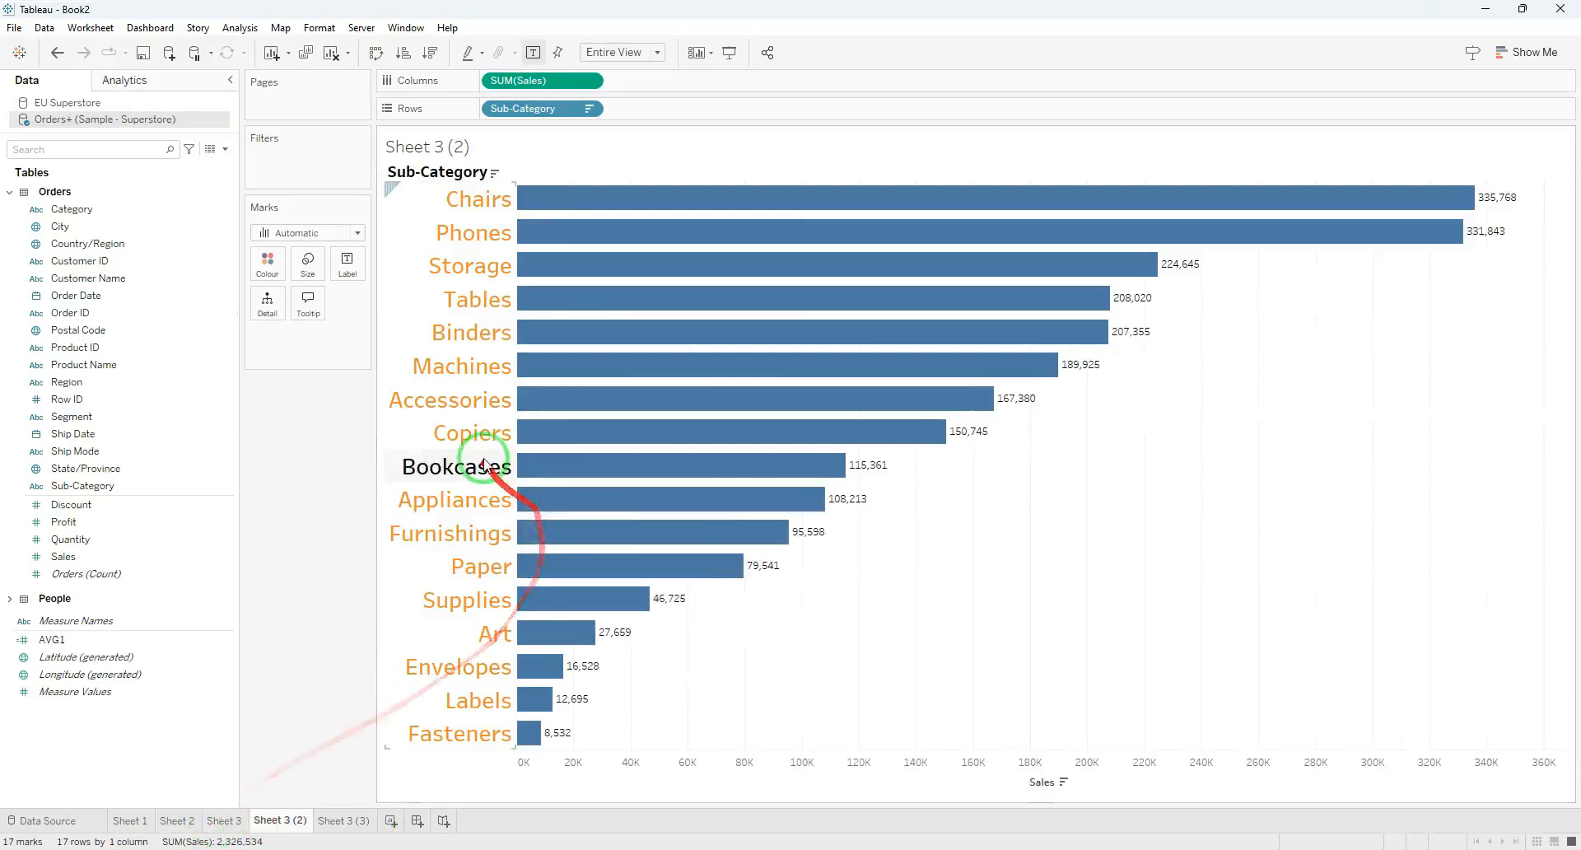
right_click(284, 820)
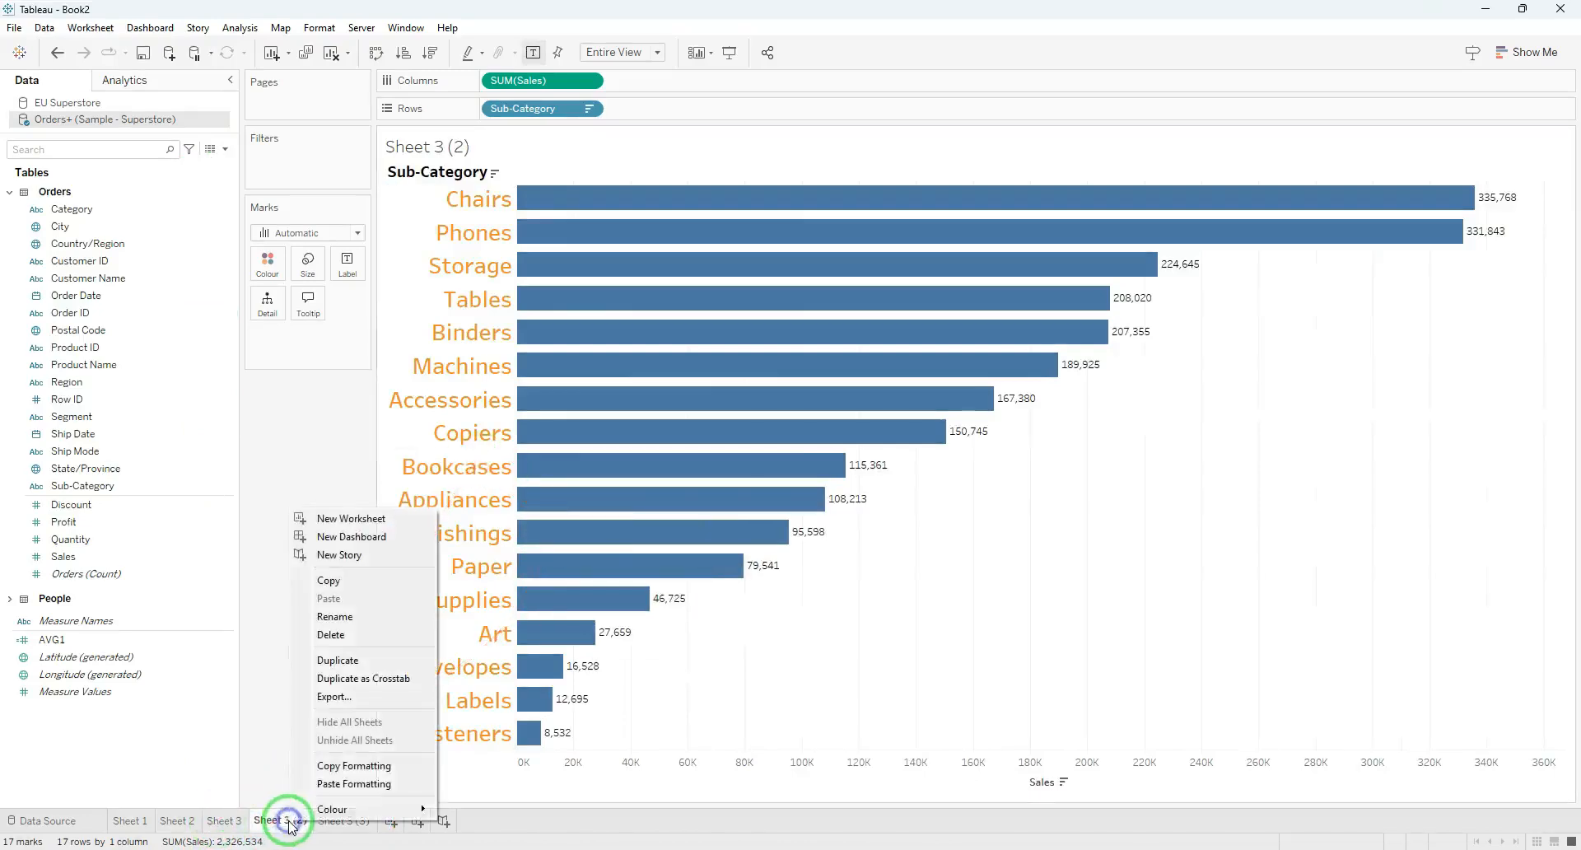
left_click(346, 782)
left_click(222, 821)
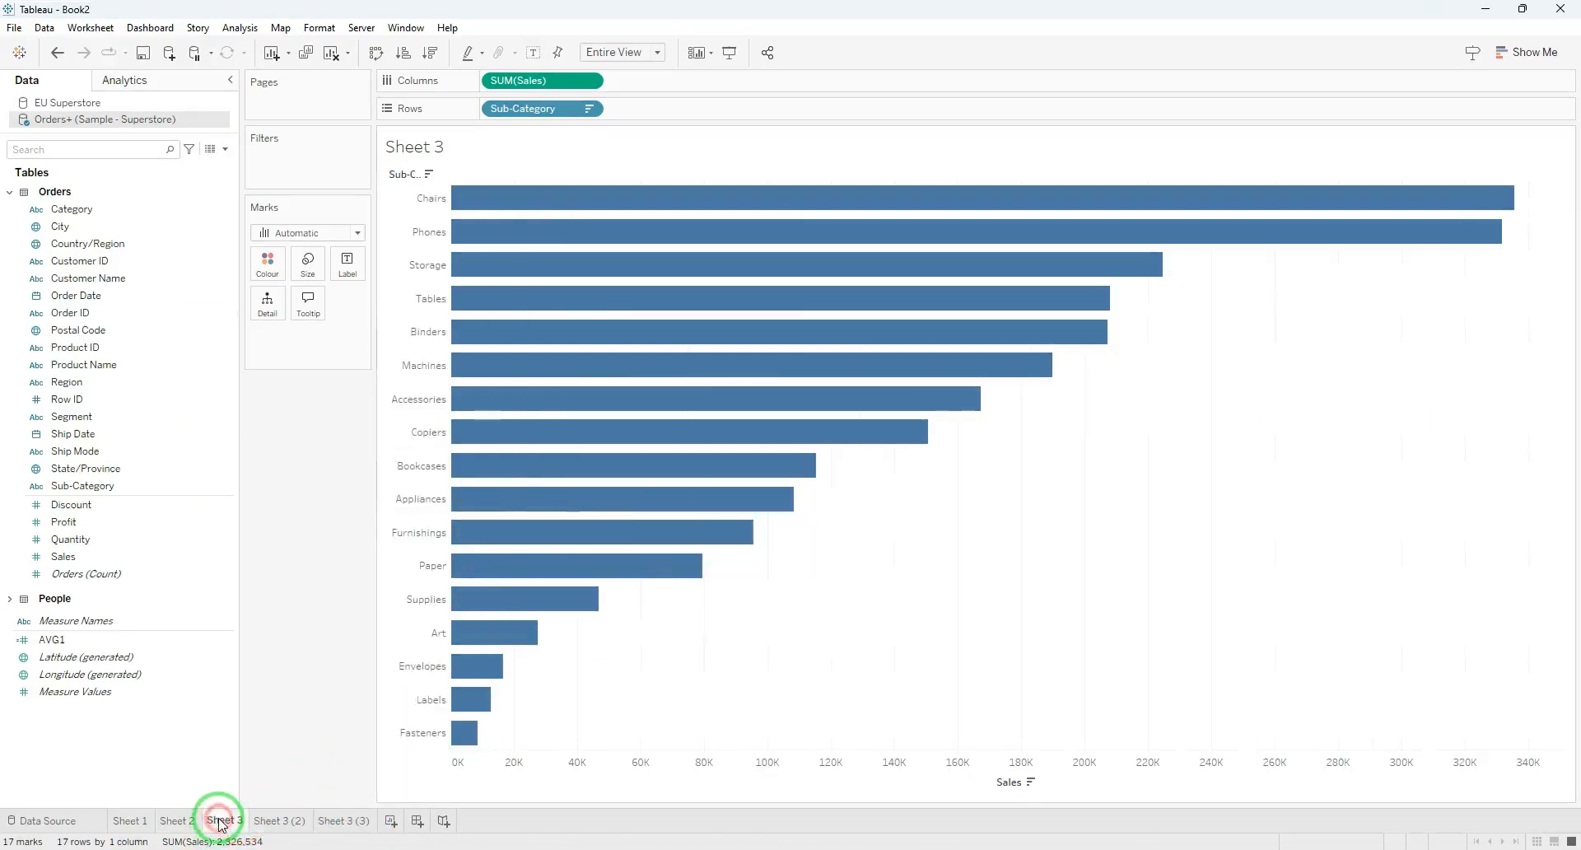
right_click(220, 821)
left_click(267, 783)
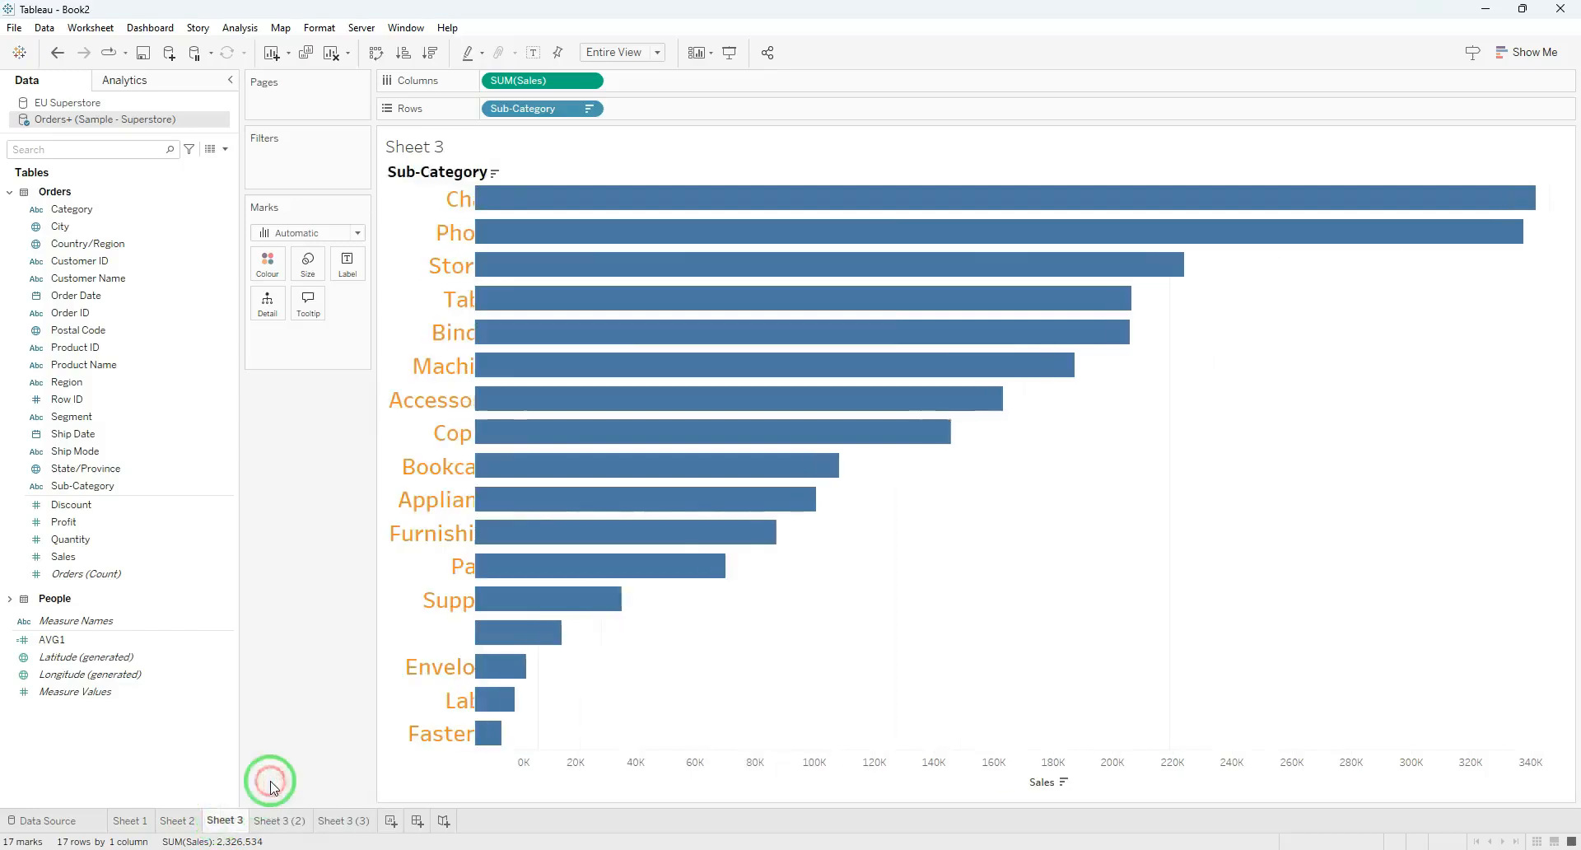